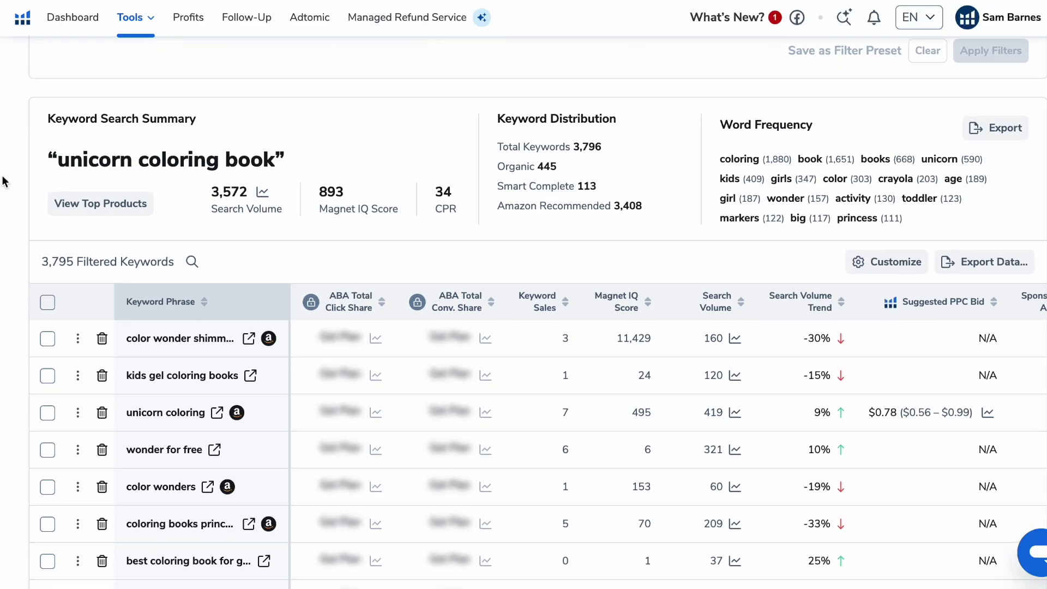
# Step: Look through the keyword research results for "unicorn coloring book"
pyautogui.scroll(-3, 5, 181)
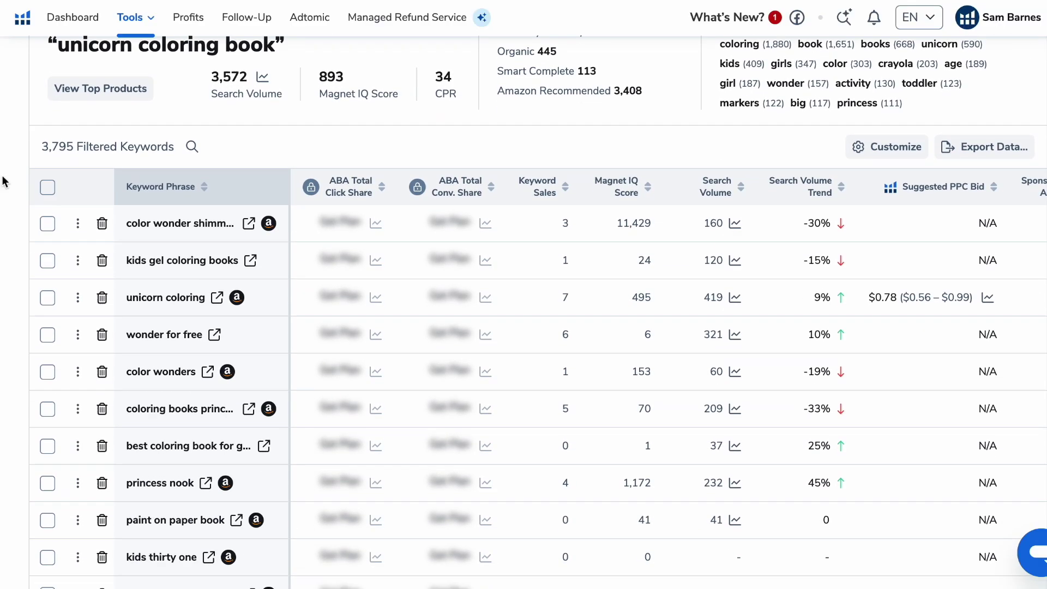
pyautogui.scroll(-10, 4, 182)
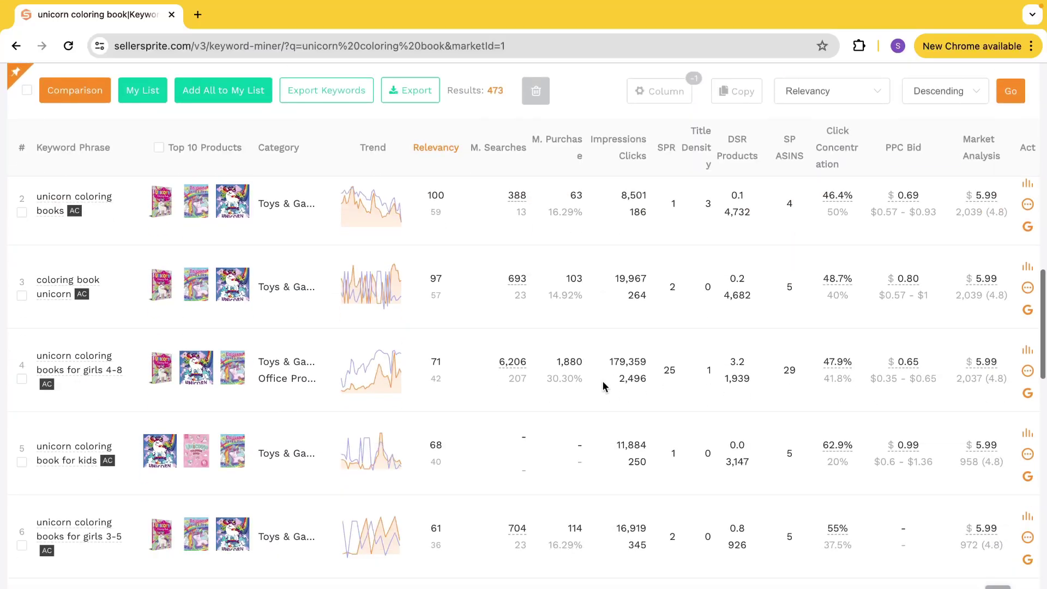
pyautogui.scroll(-3, 603, 386)
pyautogui.scroll(-3, 603, 382)
pyautogui.scroll(2, 604, 381)
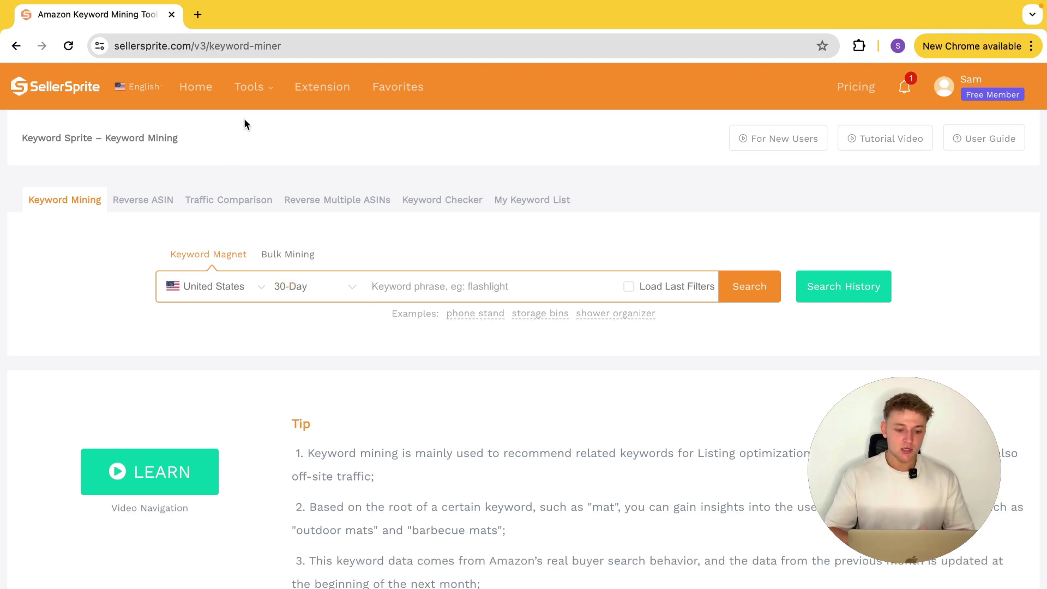
# Step: View the Bulk Mining search mode and return to Keyword Magnet
pyautogui.moveTo(252, 88)
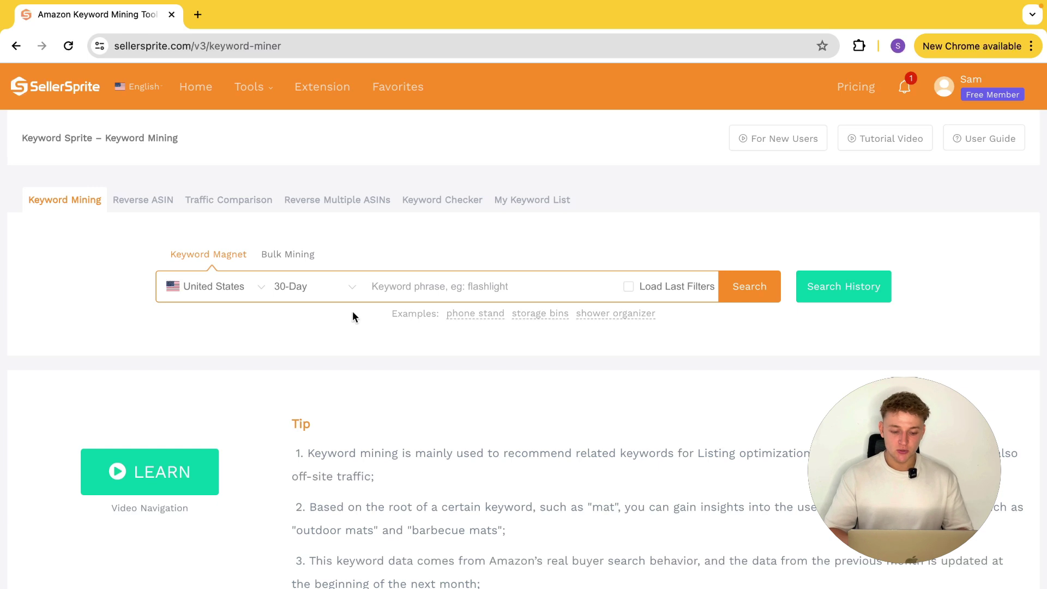
pyautogui.click(286, 259)
pyautogui.click(234, 258)
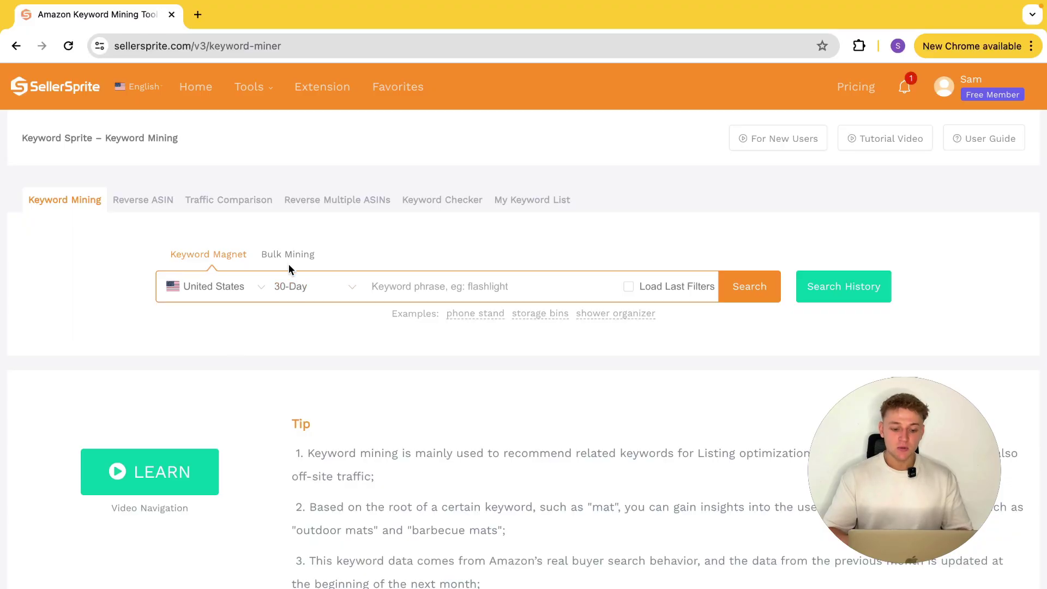
pyautogui.click(289, 257)
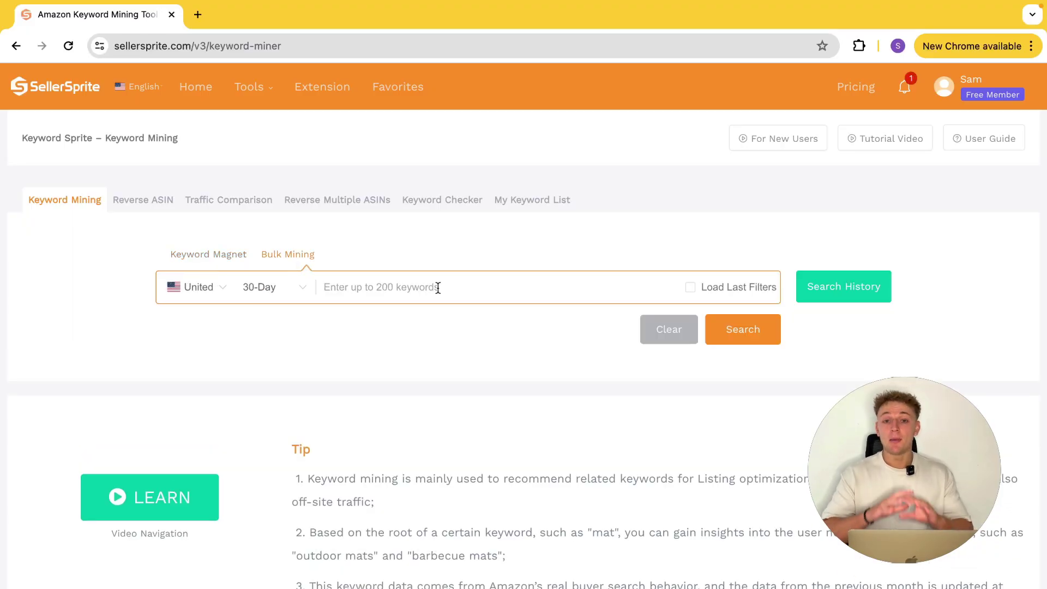
pyautogui.hotkey('alt', 'Left')
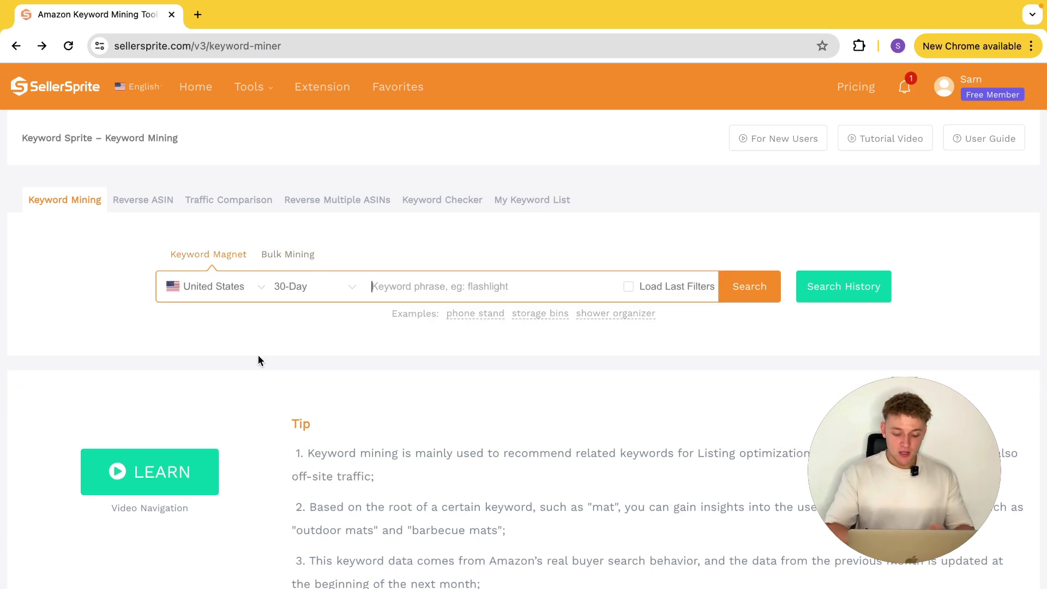
# Step: Search United States 30-Day keyword data for "unicorn coloring book" and view the other available time periods
pyautogui.write('unico')
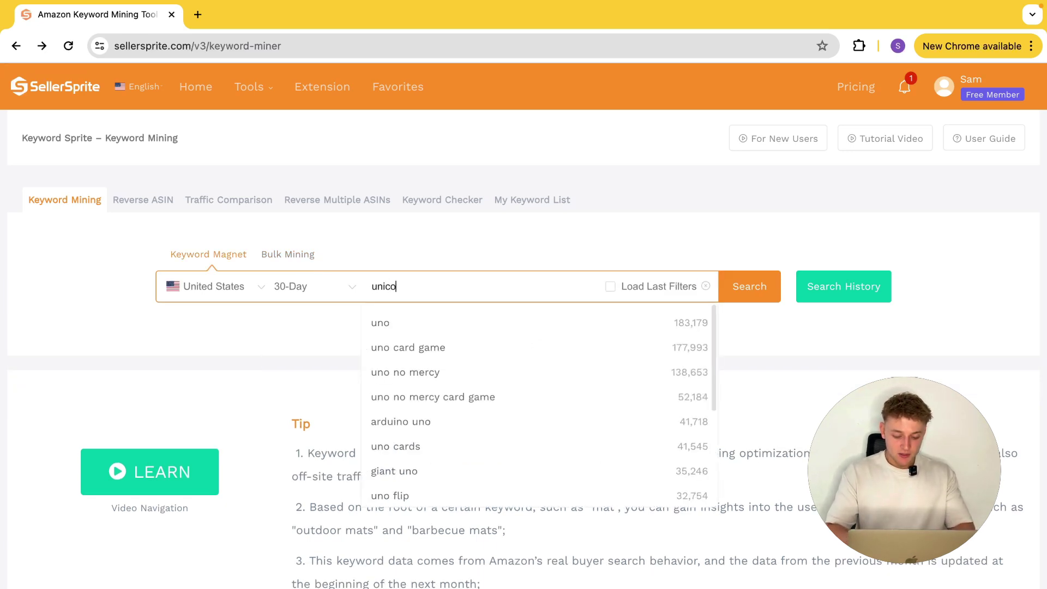
pyautogui.write('rn color')
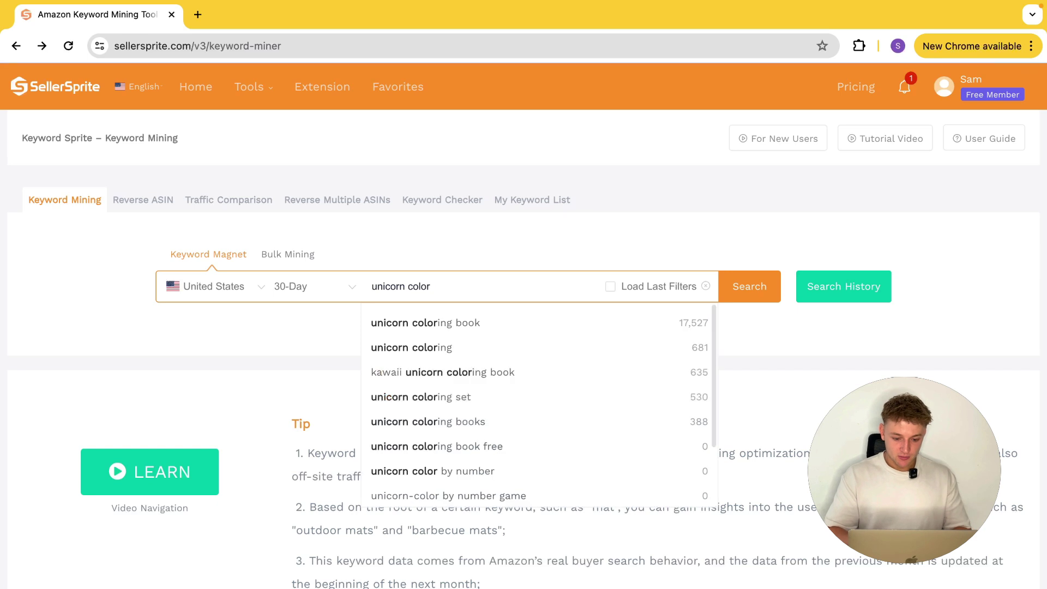
pyautogui.click(458, 326)
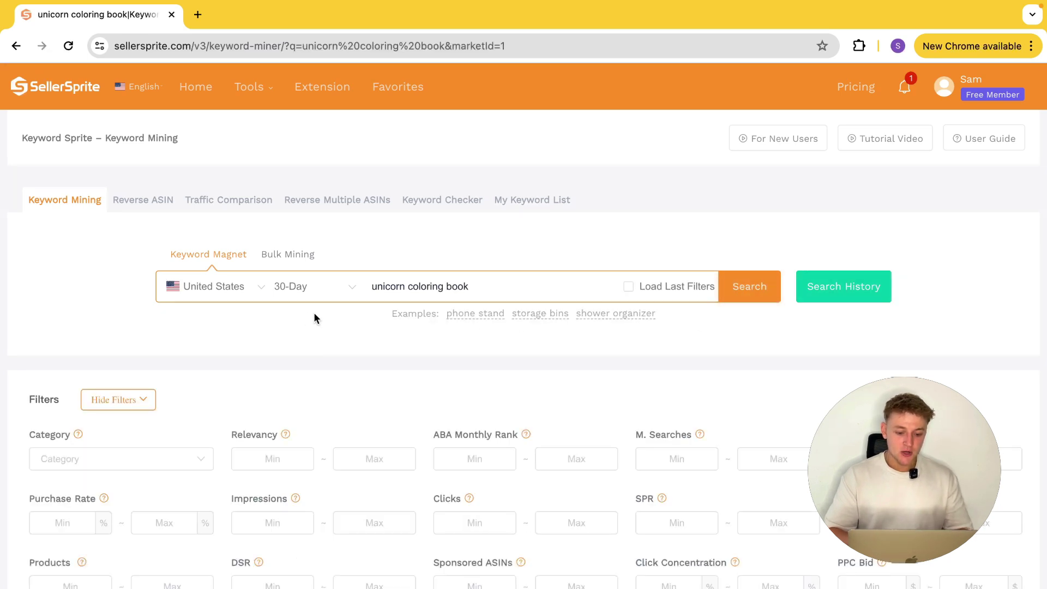
pyautogui.click(343, 296)
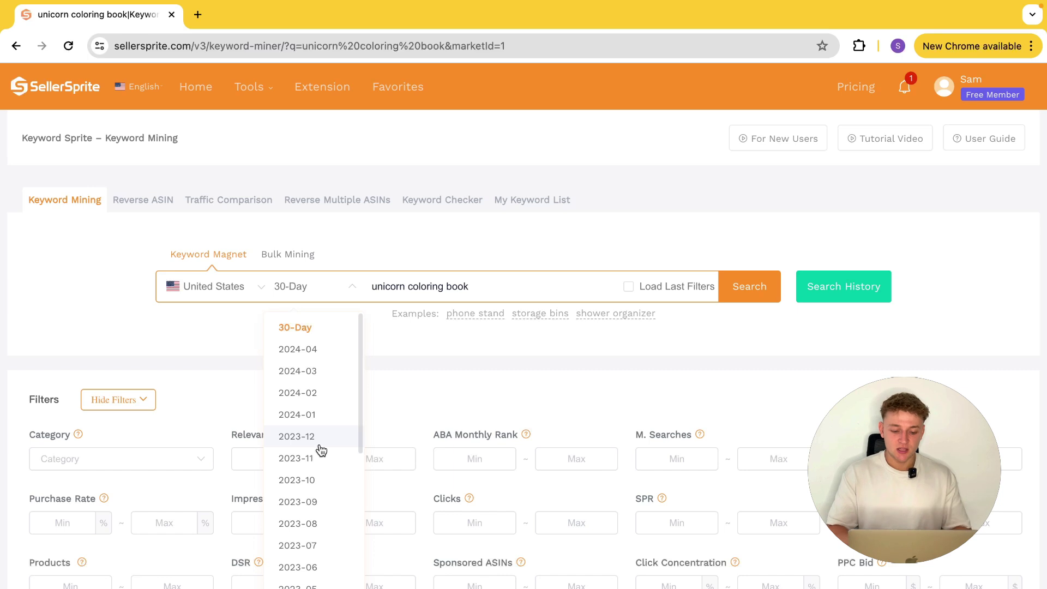
pyautogui.click(214, 343)
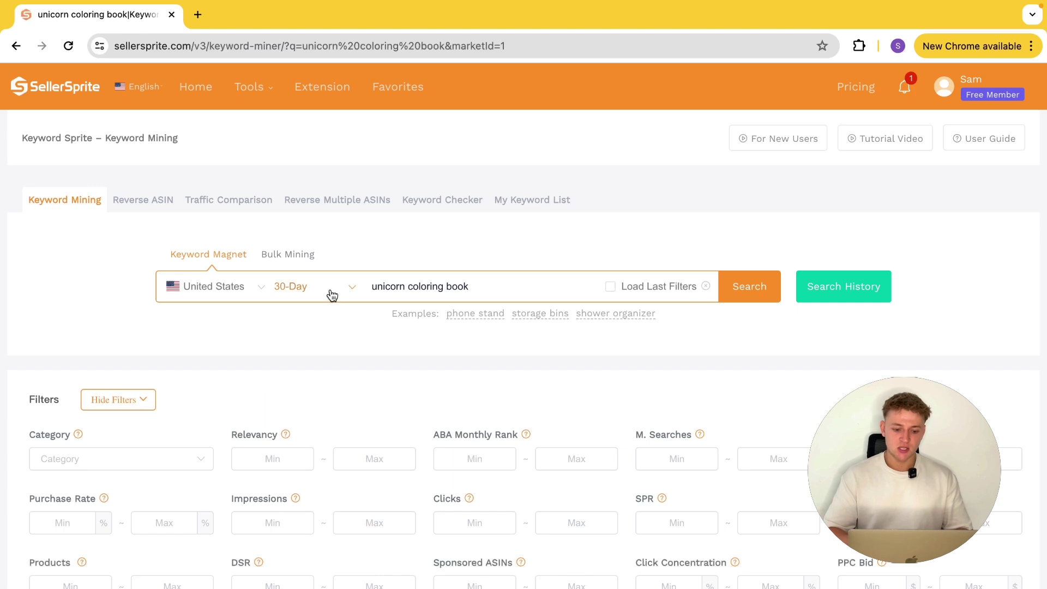
# Step: Review the filters, word frequencies and related keyword phrases in the "unicorn coloring book" results
pyautogui.scroll(-7, 357, 309)
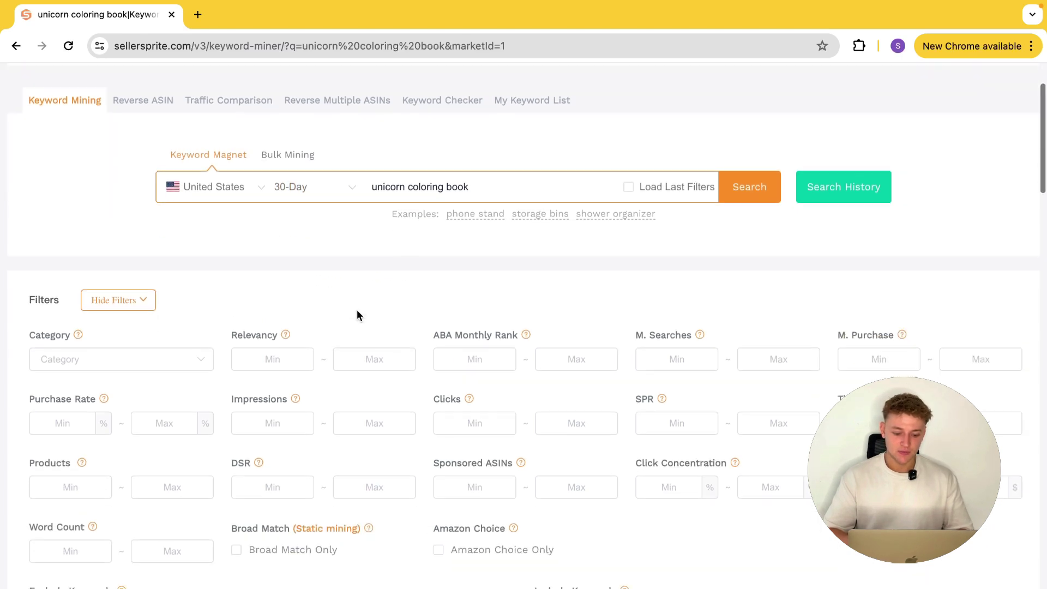
pyautogui.scroll(-9, 357, 315)
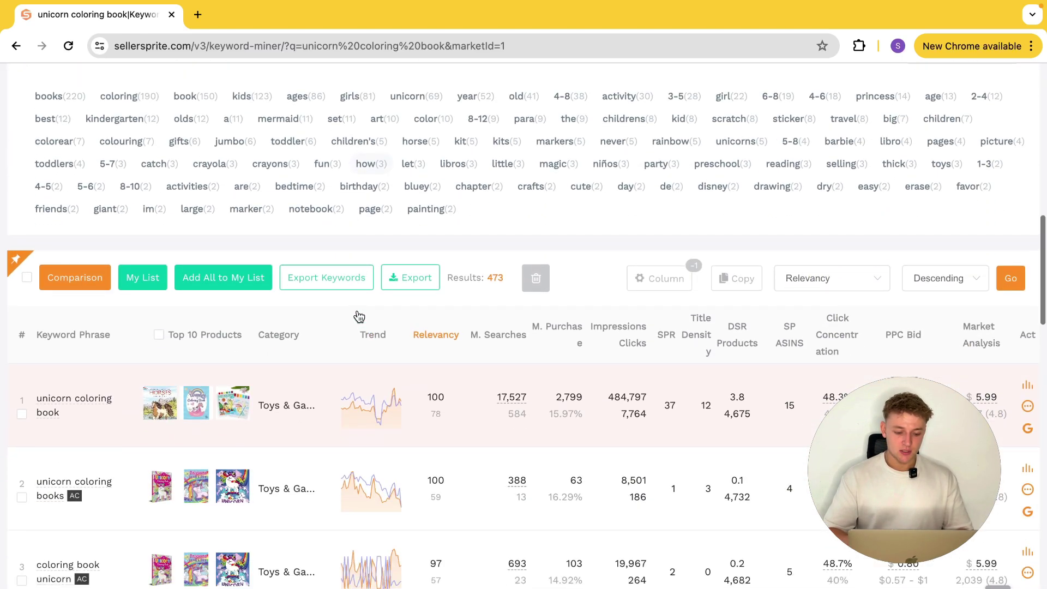
pyautogui.scroll(1, 355, 312)
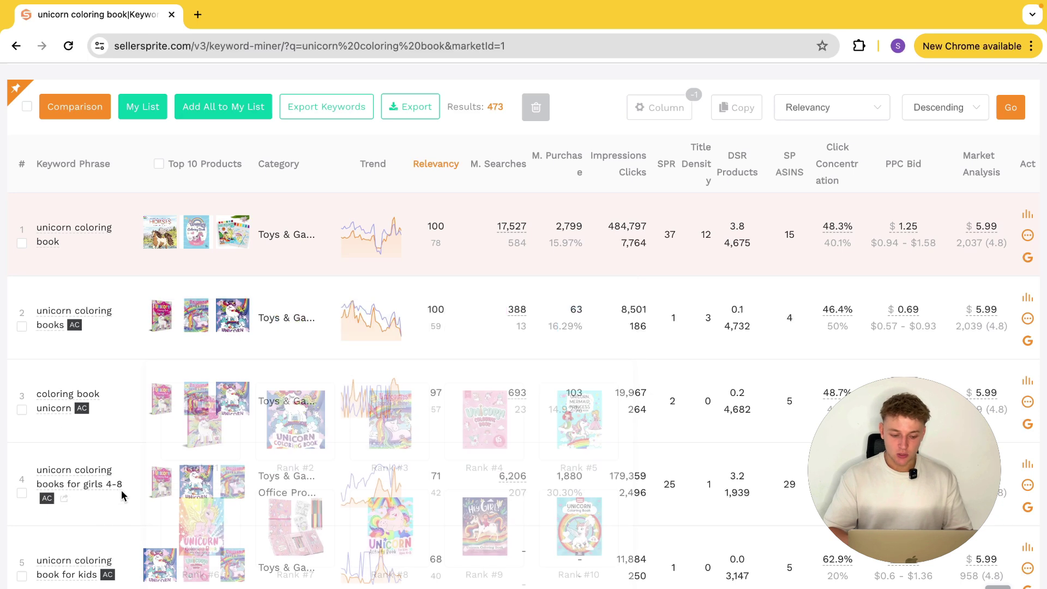
pyautogui.scroll(-2, 125, 507)
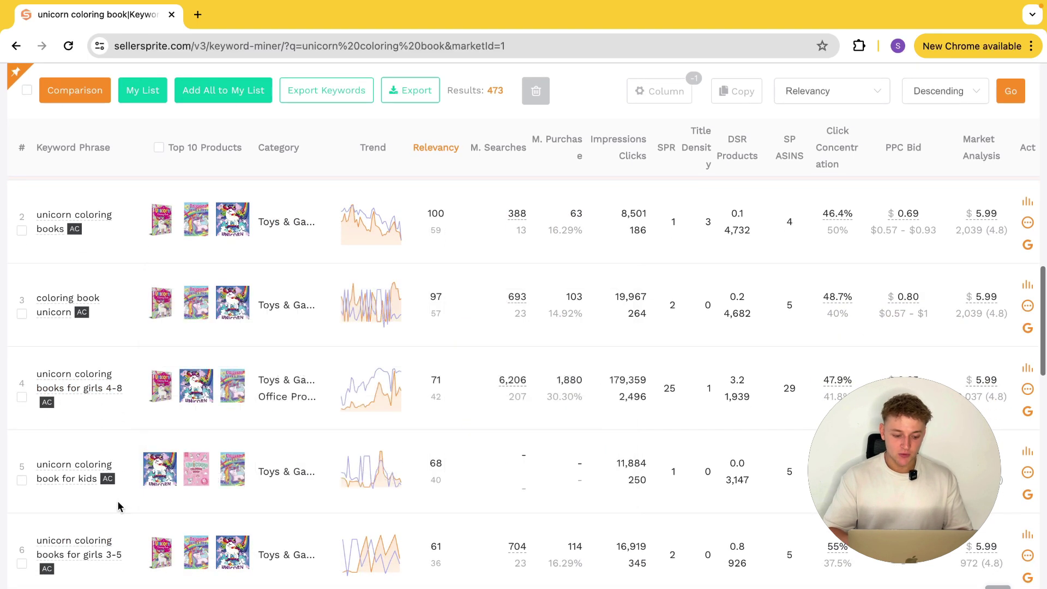
pyautogui.scroll(-2, 95, 501)
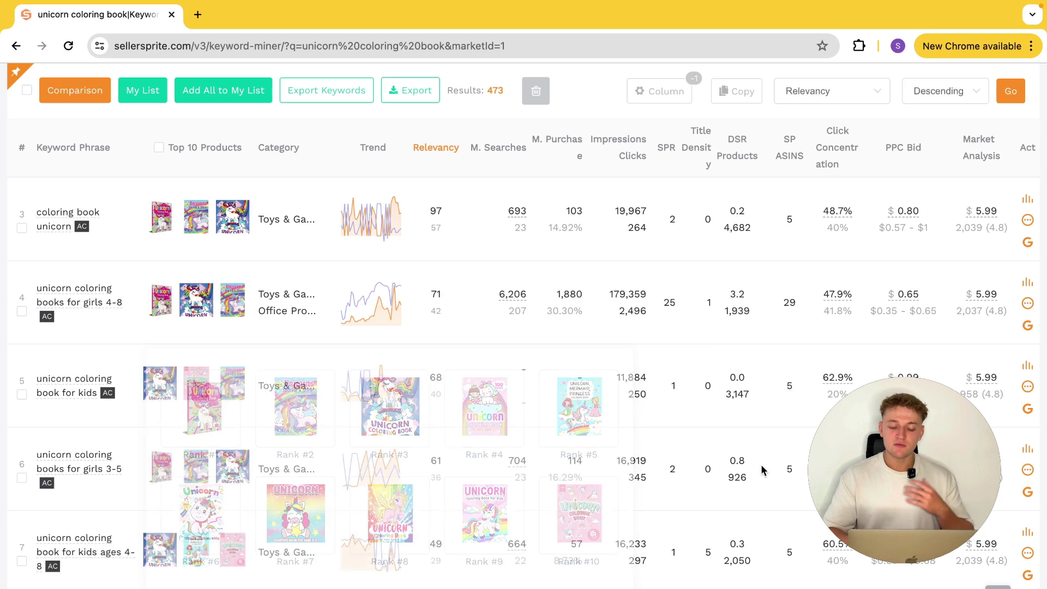
pyautogui.scroll(2, 763, 470)
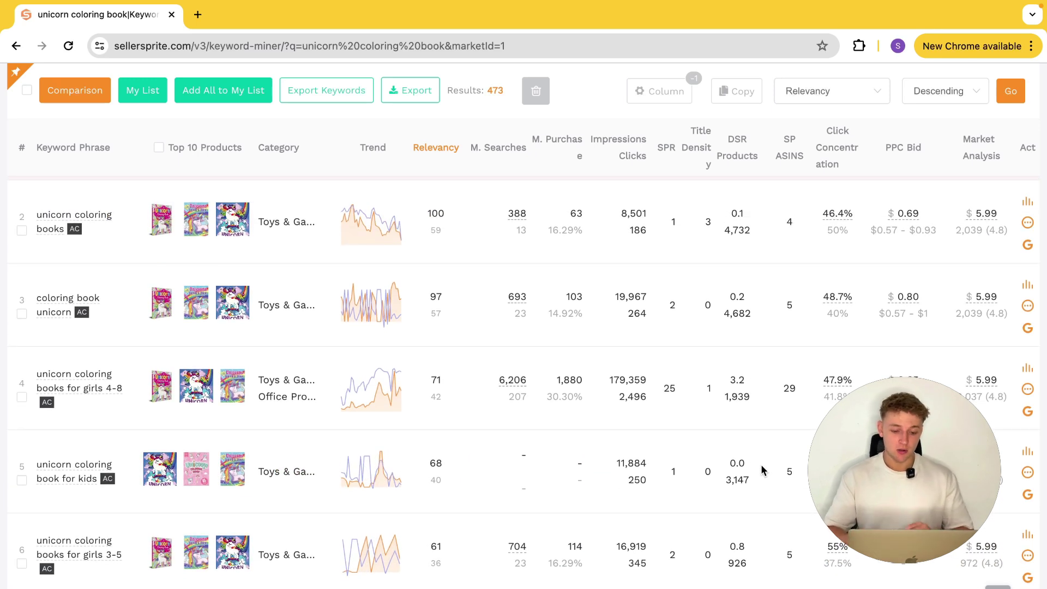
pyautogui.scroll(2, 493, 424)
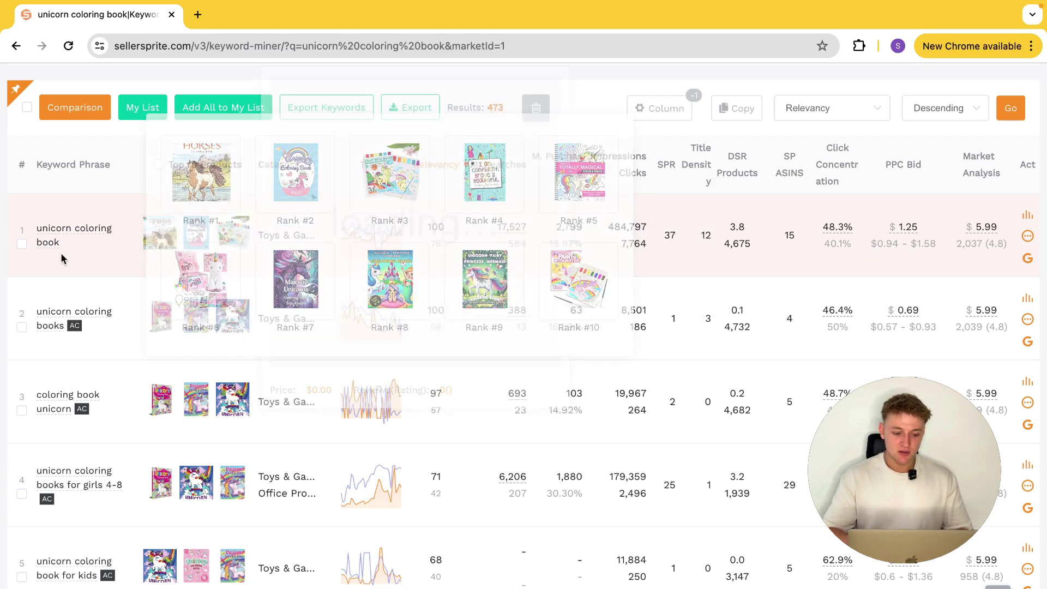
# Step: Examine the monthly and daily search volumes of "unicorn coloring book" and the related "unicorn coloring books for girls 3-5"
pyautogui.moveTo(541, 229); pyautogui.dragTo(494, 228)
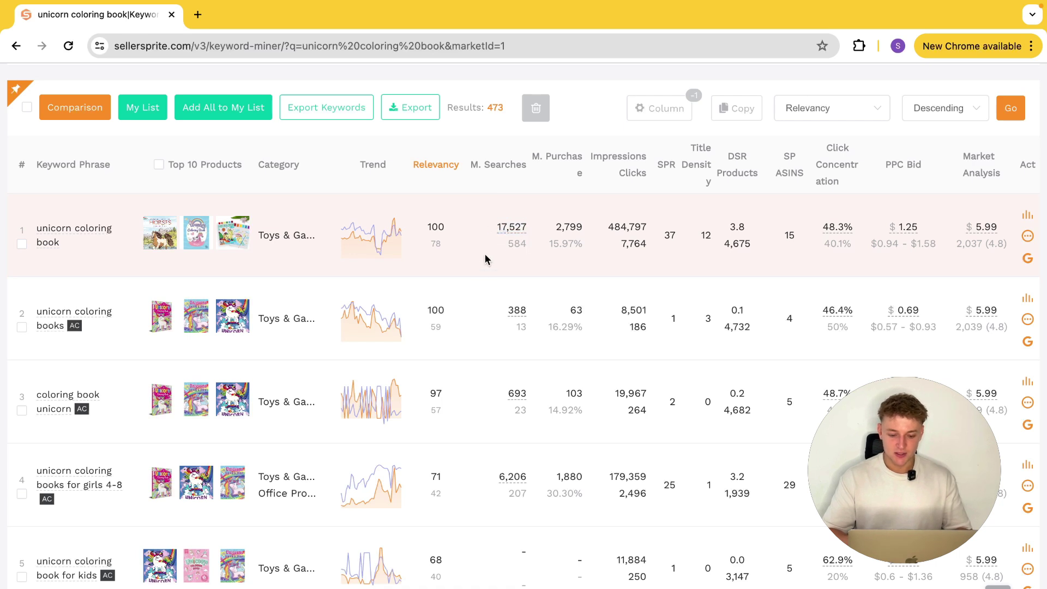
pyautogui.moveTo(519, 254)
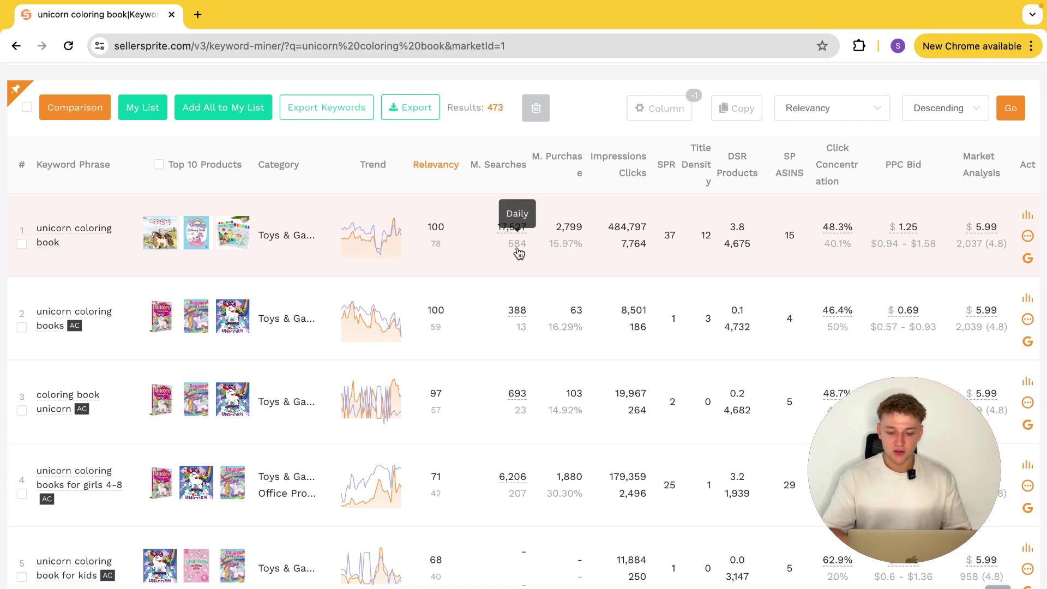
pyautogui.scroll(-5, 521, 252)
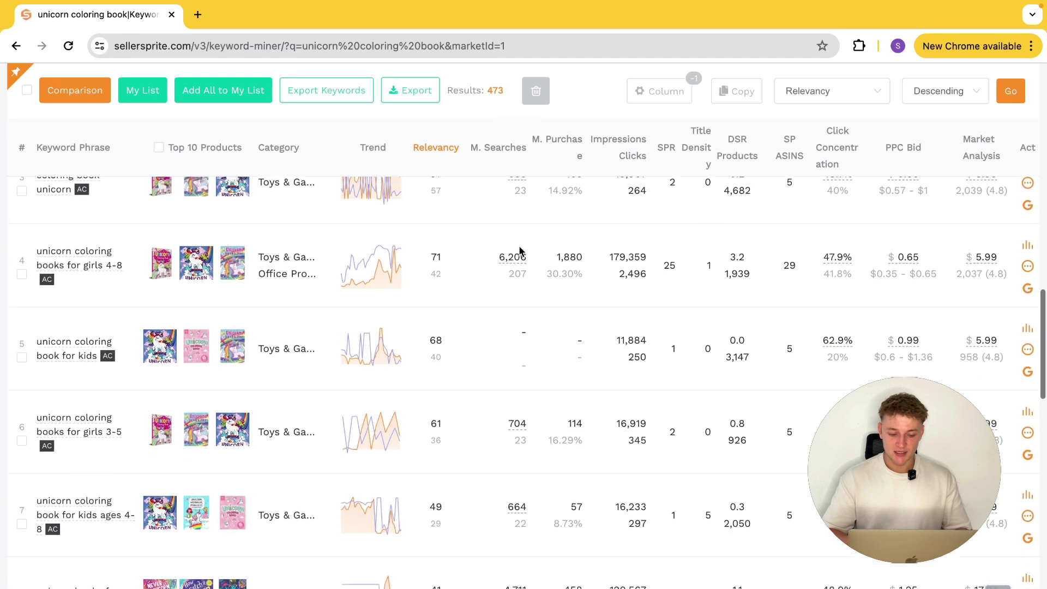
pyautogui.scroll(-1, 520, 252)
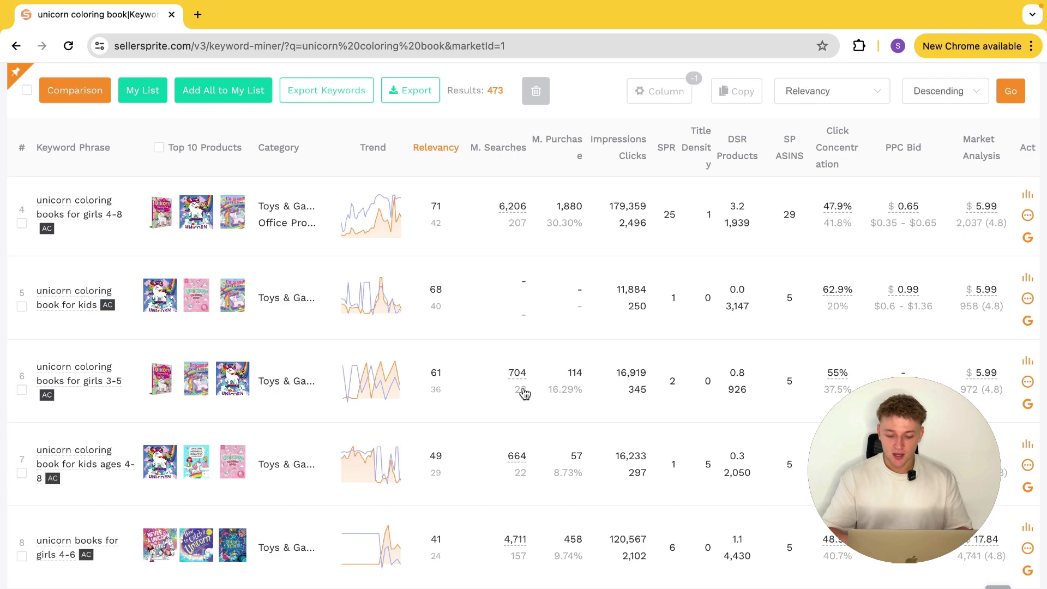
pyautogui.moveTo(528, 392); pyautogui.dragTo(502, 368)
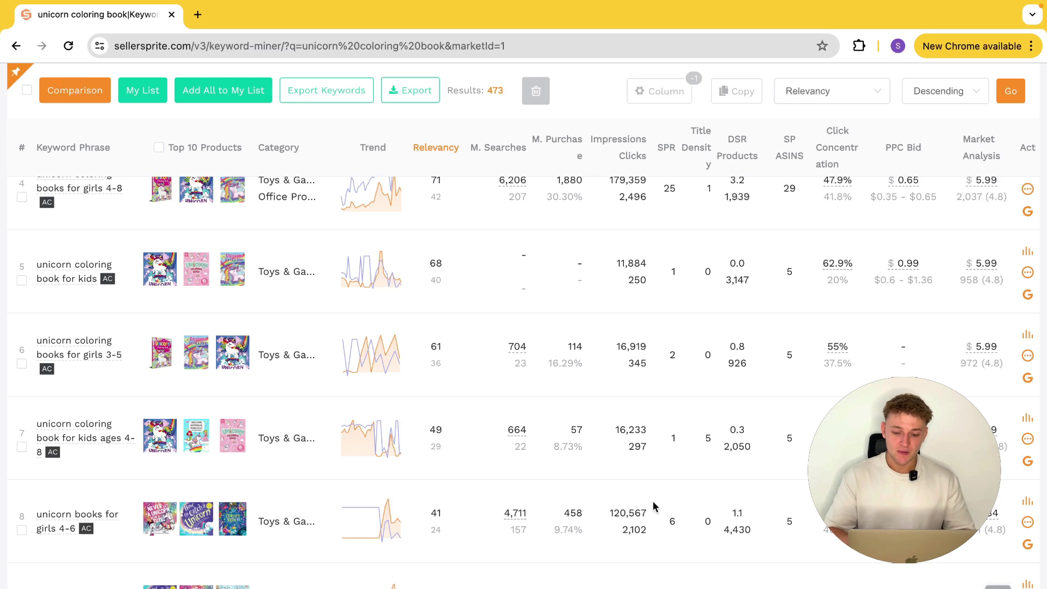
# Step: Check what SPR means and compare the SPR values of the girls 4-8, kids and girls 3-5 keywords
pyautogui.moveTo(667, 144)
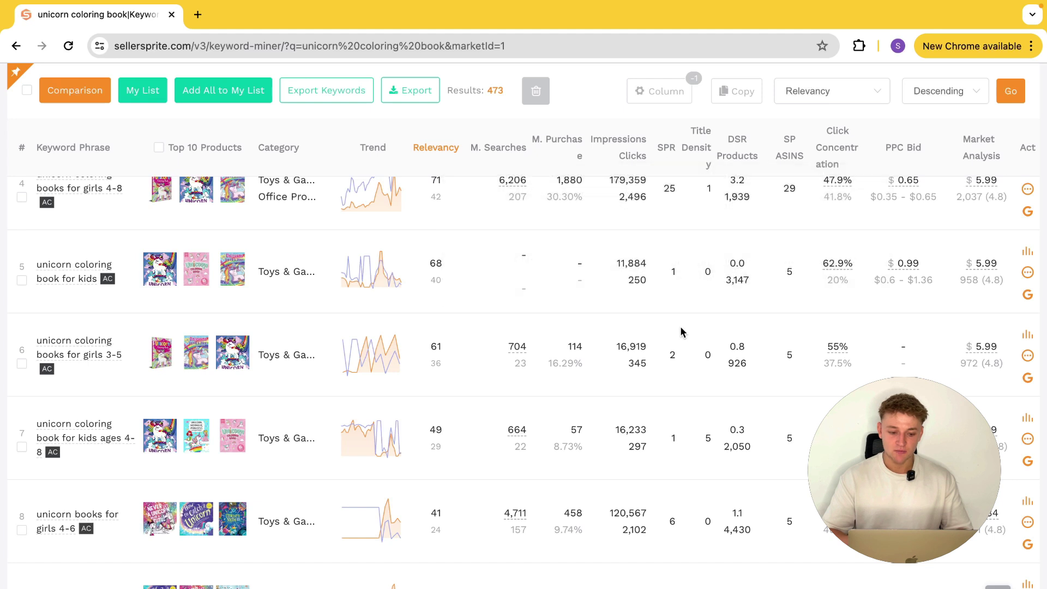
pyautogui.scroll(1, 404, 289)
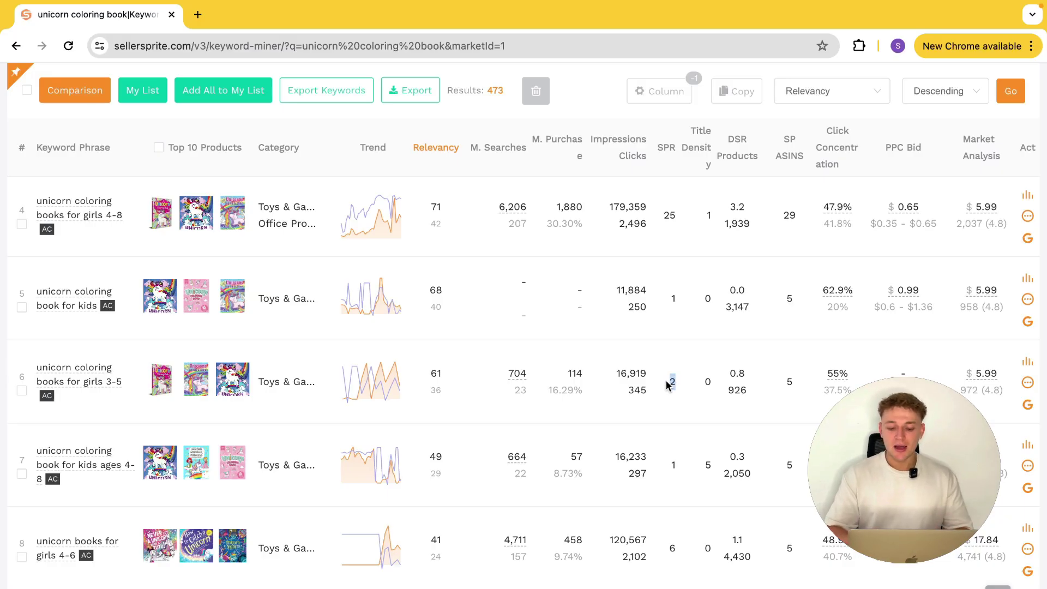
pyautogui.moveTo(660, 220); pyautogui.dragTo(686, 306)
pyautogui.click(681, 390)
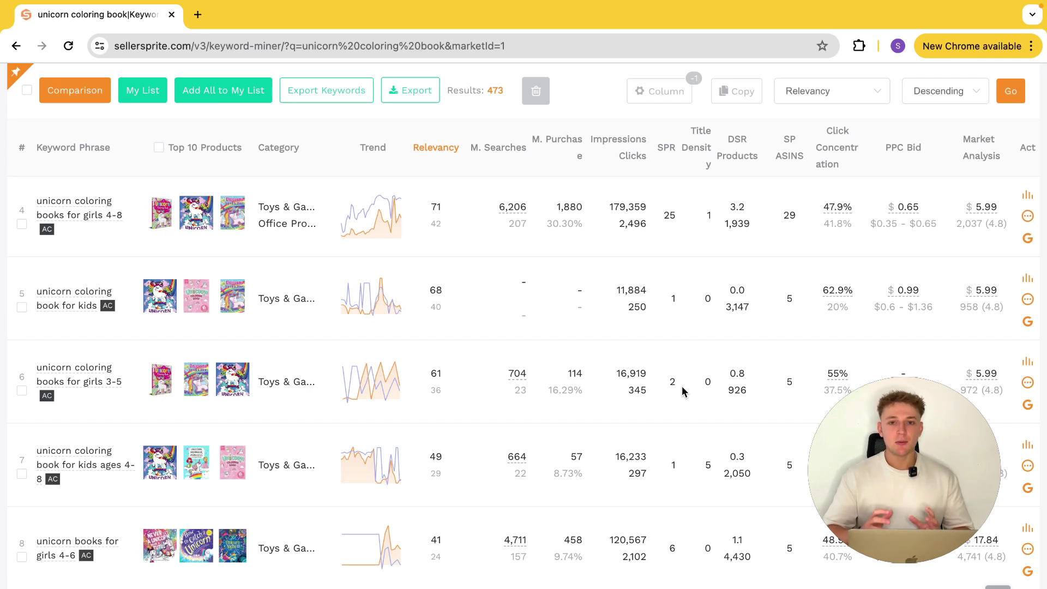
pyautogui.moveTo(676, 214); pyautogui.dragTo(667, 215)
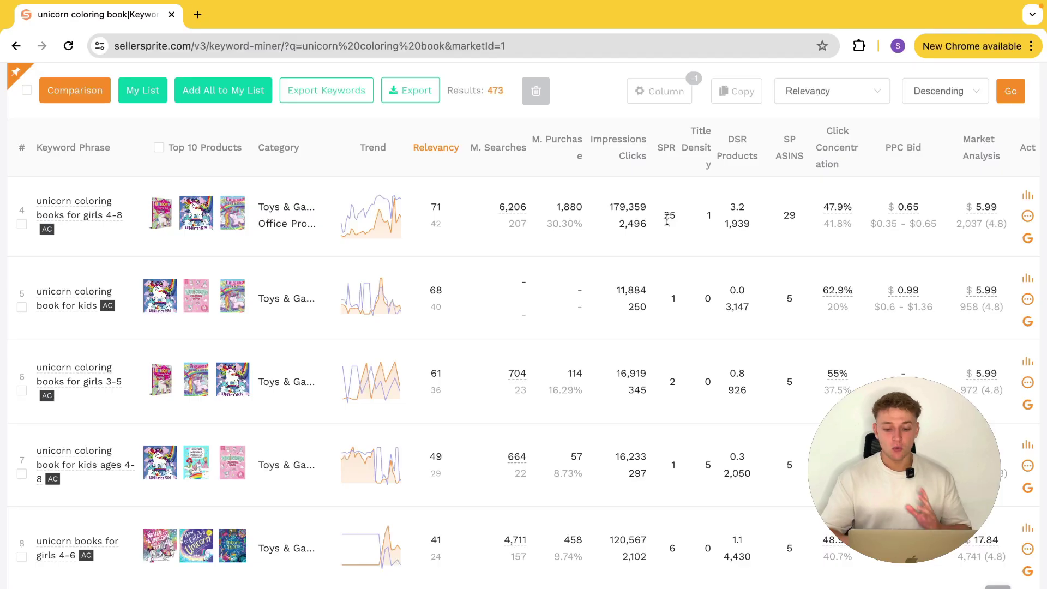
# Step: Examine the click concentration and its top products for "unicorn coloring books for girls 4-8", alongside the keyword's SPR
pyautogui.moveTo(843, 142)
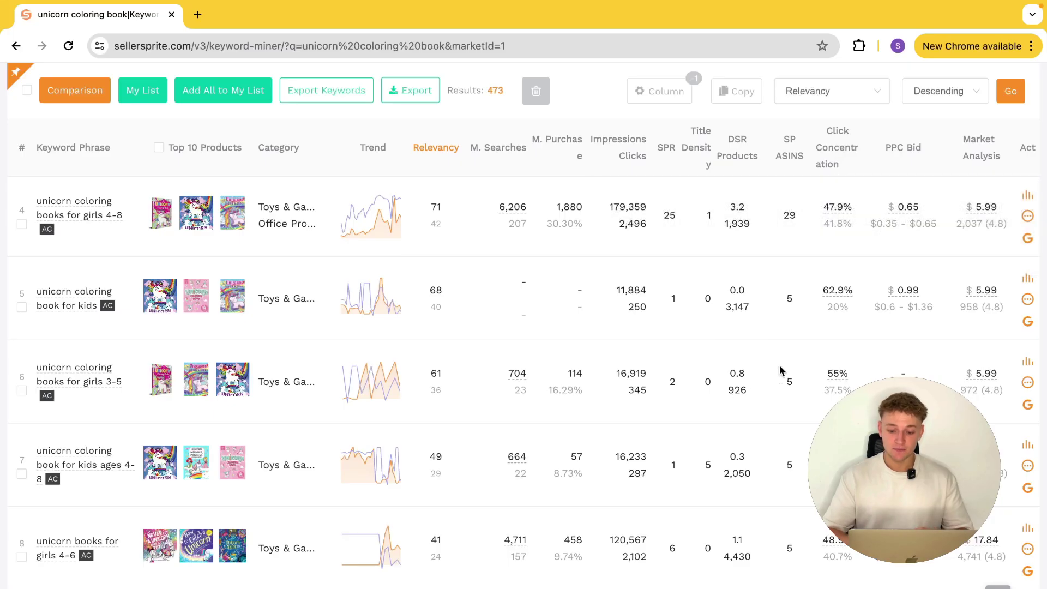
pyautogui.moveTo(678, 215); pyautogui.dragTo(664, 214)
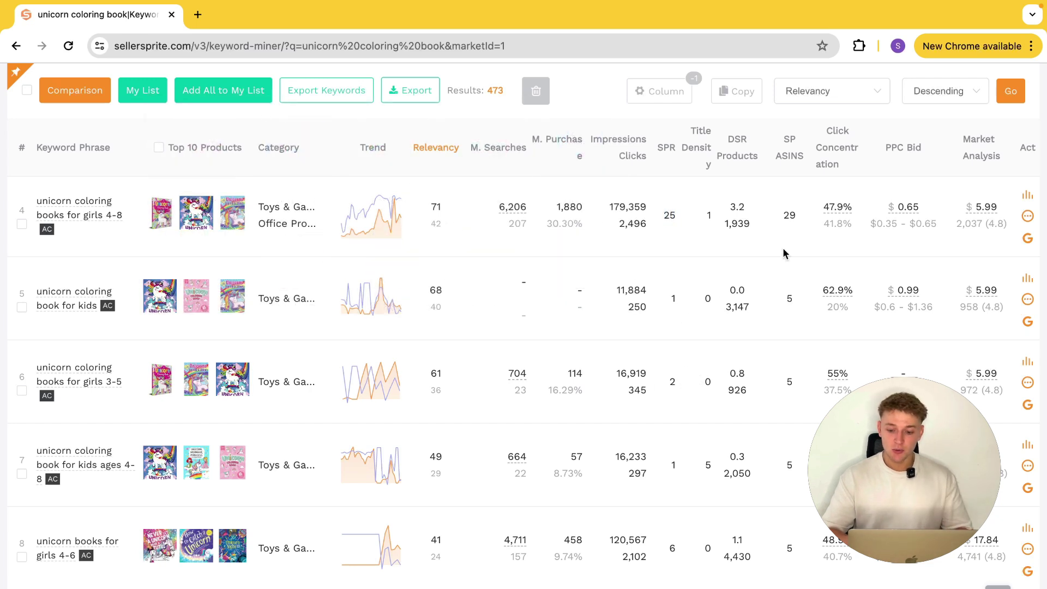
pyautogui.moveTo(837, 150)
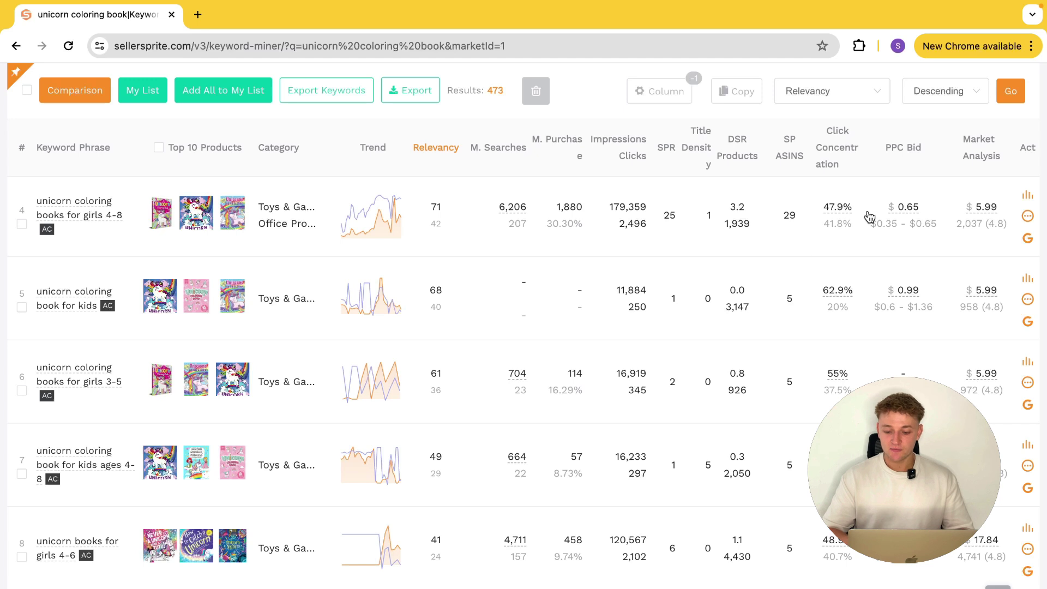
pyautogui.moveTo(835, 218)
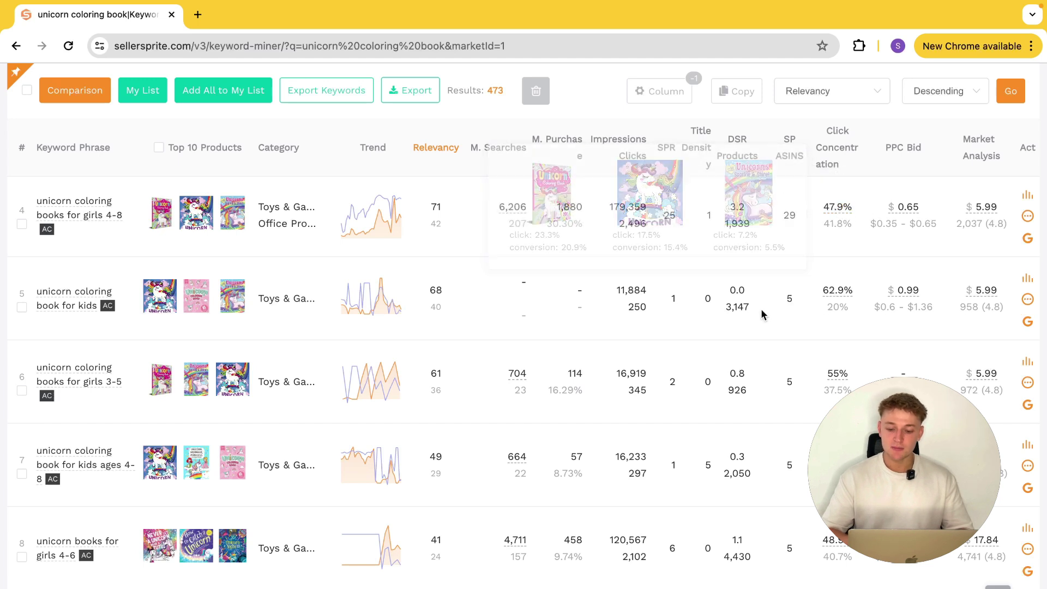
pyautogui.moveTo(139, 213)
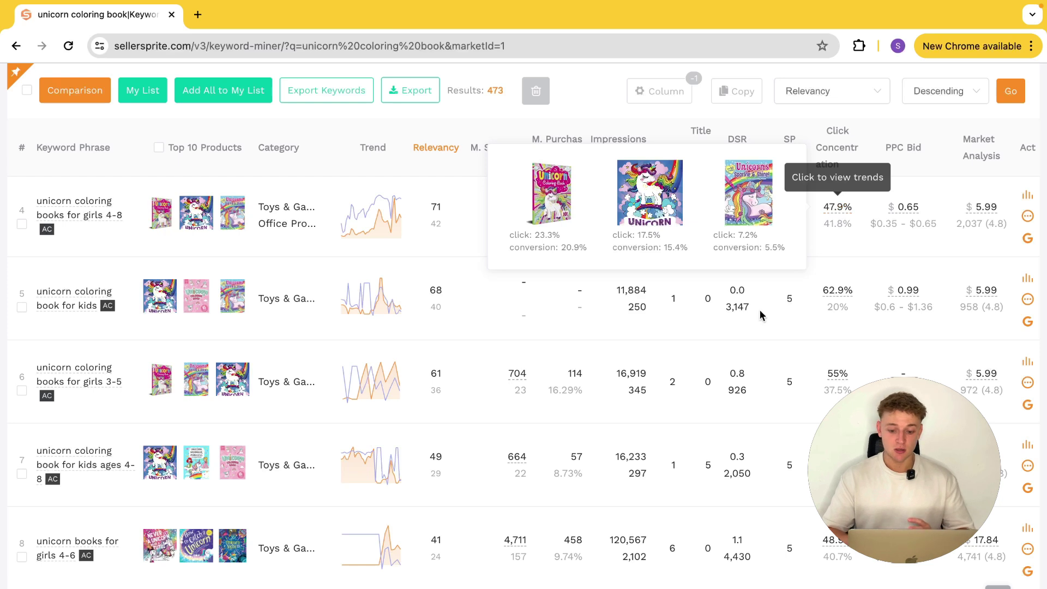
pyautogui.moveTo(677, 219); pyautogui.dragTo(663, 216)
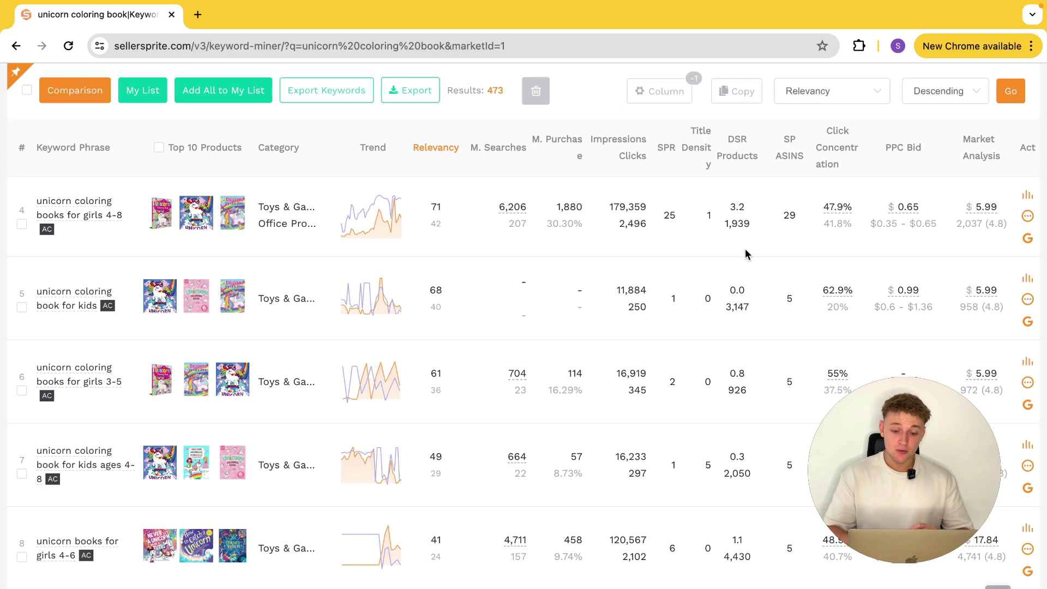
pyautogui.moveTo(677, 217); pyautogui.dragTo(665, 215)
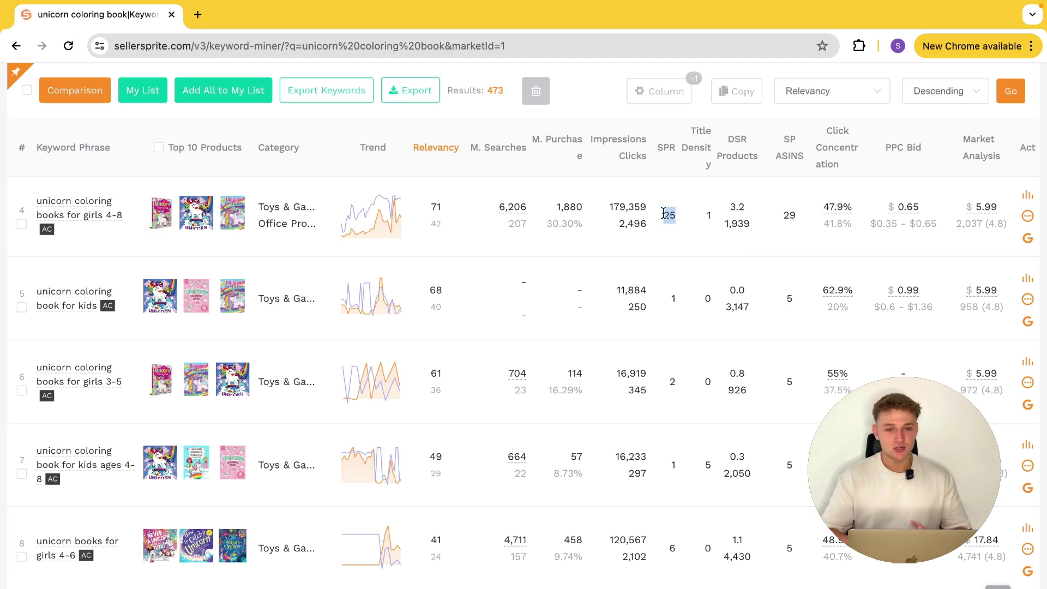
# Step: Compare the click concentration of several unicorn keywords, including the top products and trend chart for "unicorn book"
pyautogui.moveTo(833, 212)
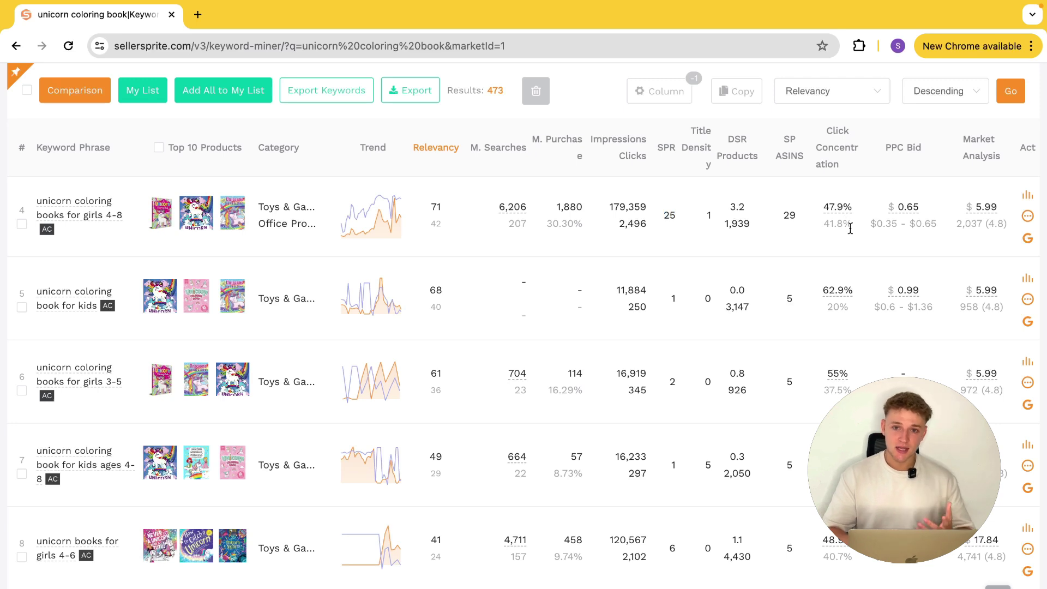
pyautogui.moveTo(834, 298)
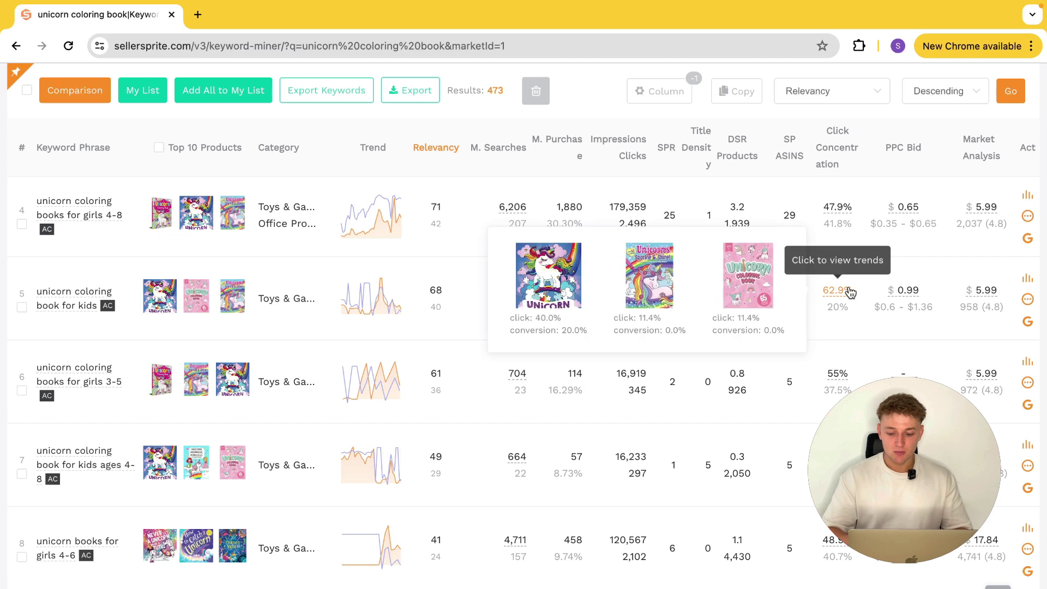
pyautogui.scroll(-3, 854, 289)
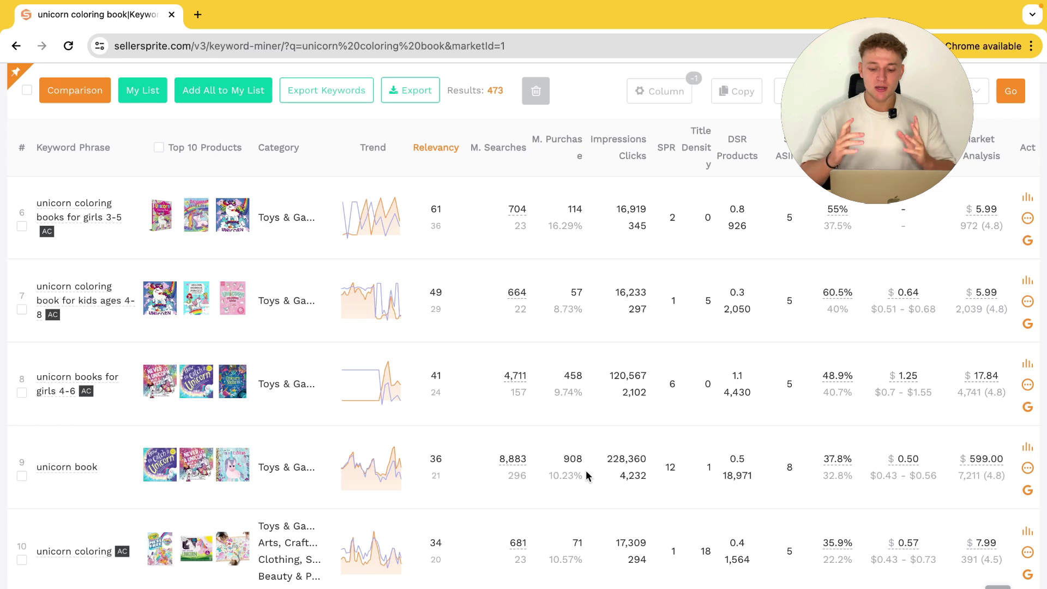
pyautogui.moveTo(815, 465)
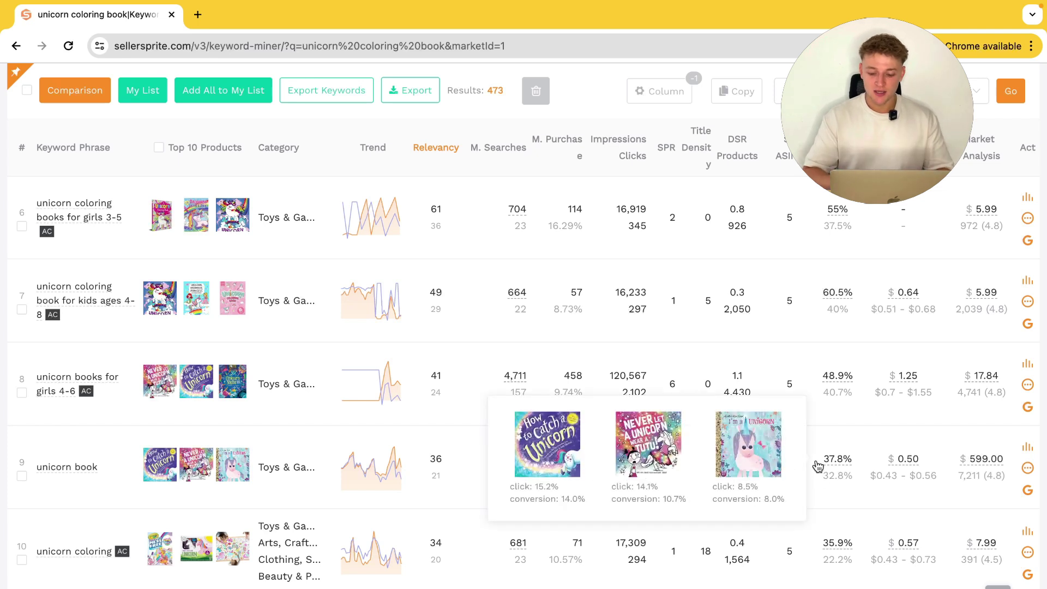
pyautogui.click(853, 465)
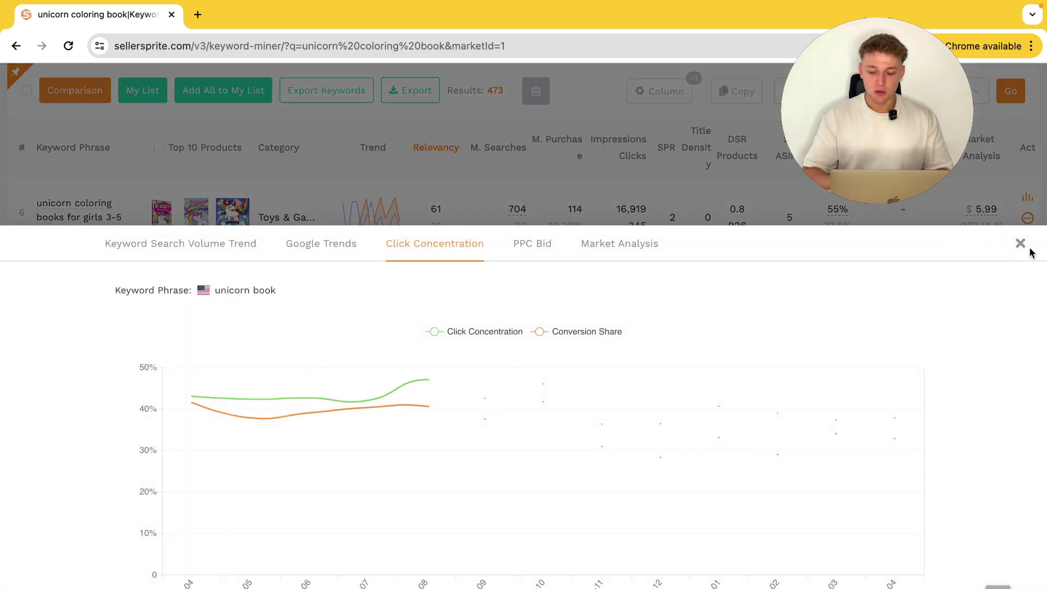
pyautogui.click(1019, 241)
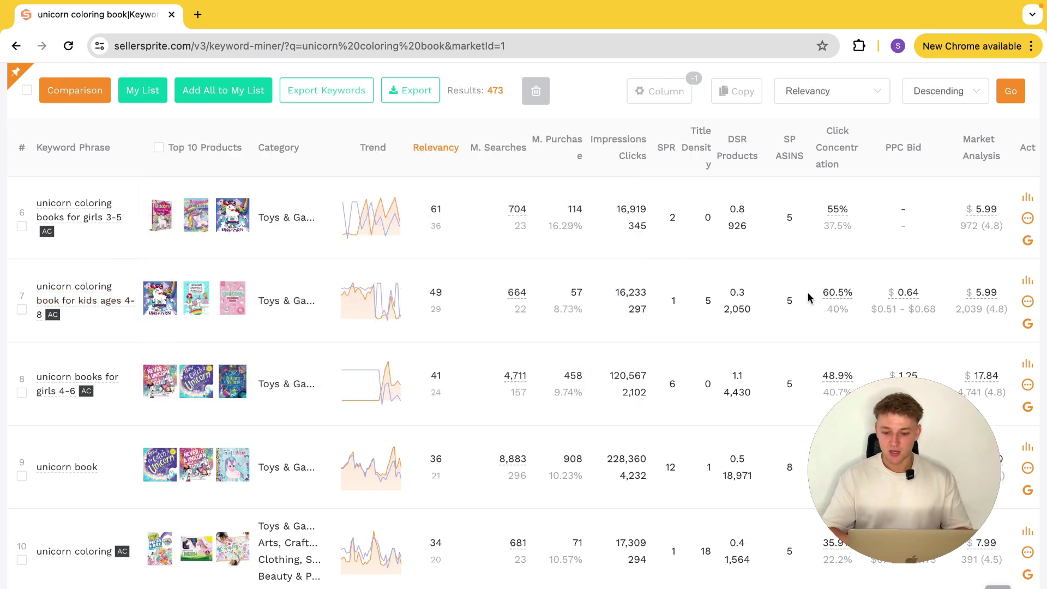
pyautogui.moveTo(852, 299)
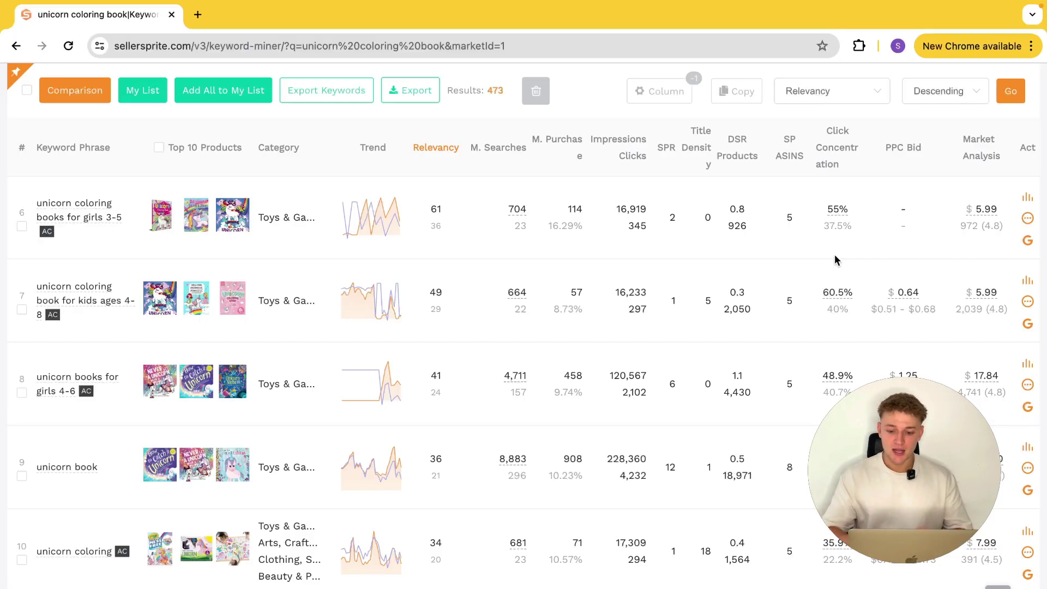
# Step: Check how the demand to supply ratio is defined and examine the DSR and product count of "unicorn coloring books for girls 3-5"
pyautogui.moveTo(741, 148)
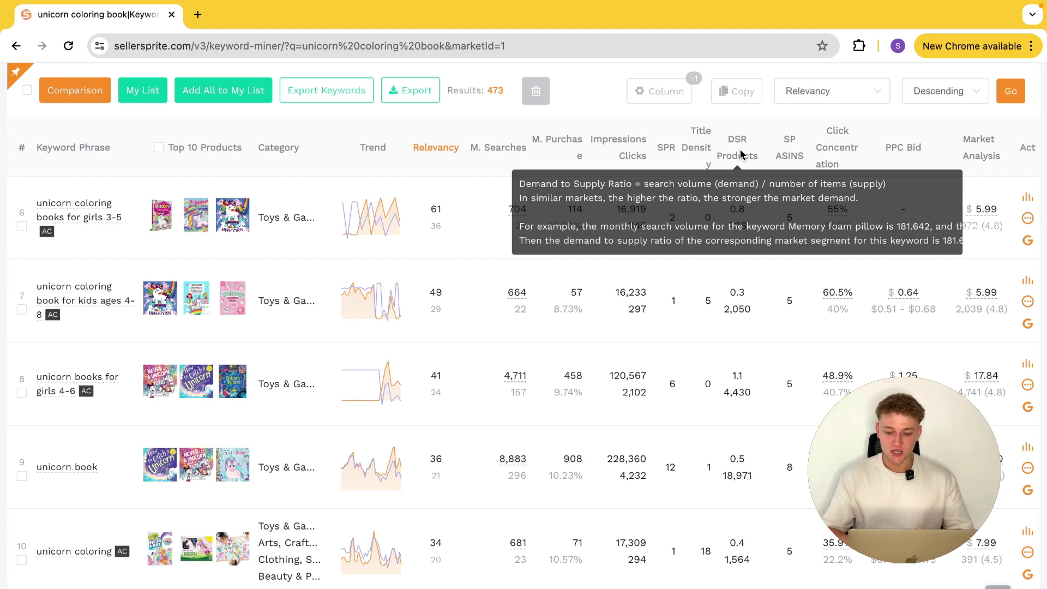
pyautogui.moveTo(655, 185); pyautogui.dragTo(686, 186)
pyautogui.click(784, 188)
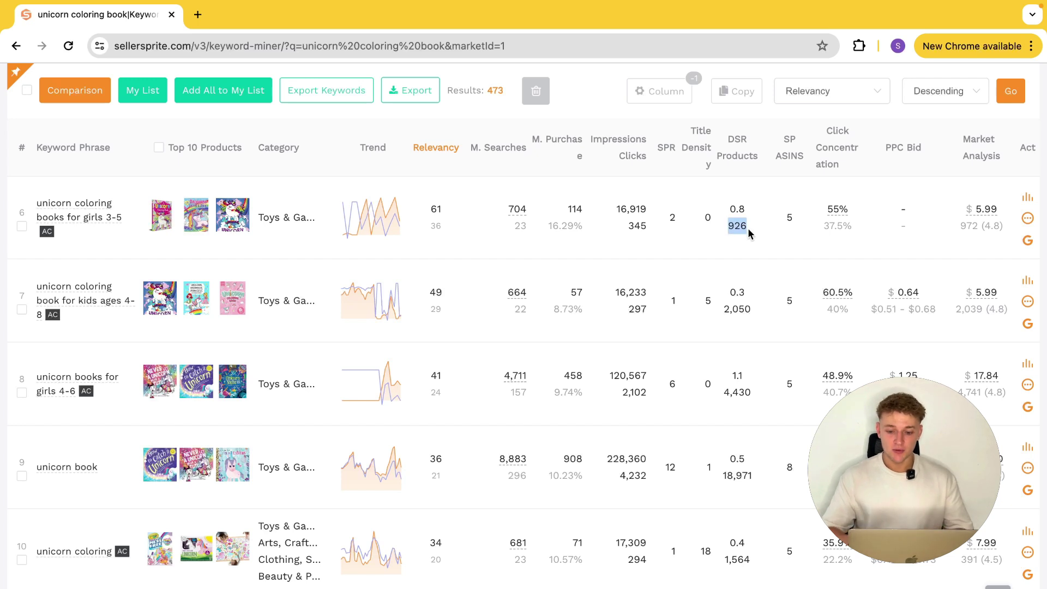
pyautogui.moveTo(745, 210); pyautogui.dragTo(732, 210)
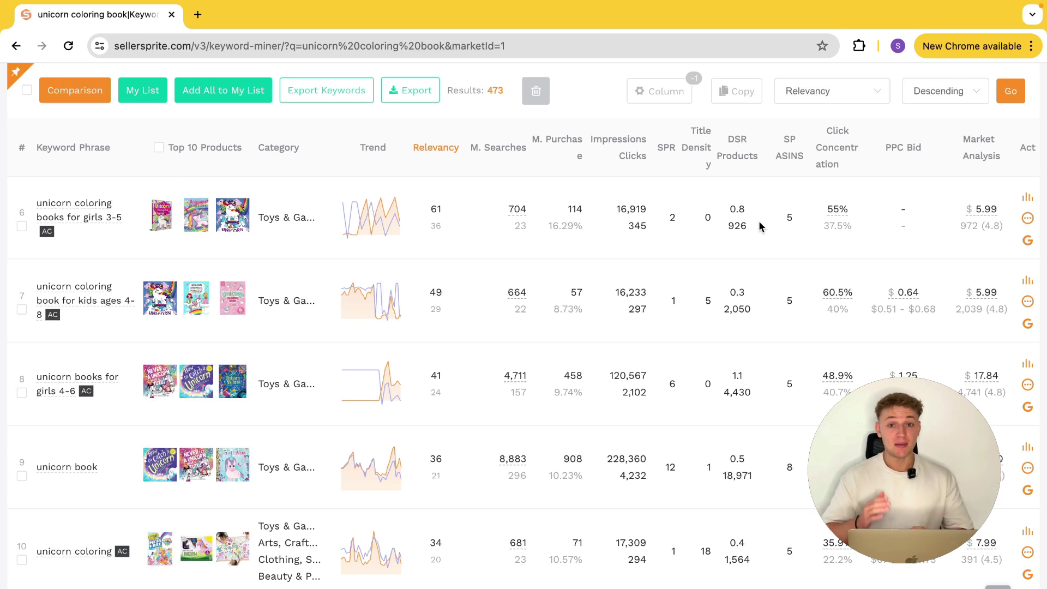
pyautogui.moveTo(742, 143)
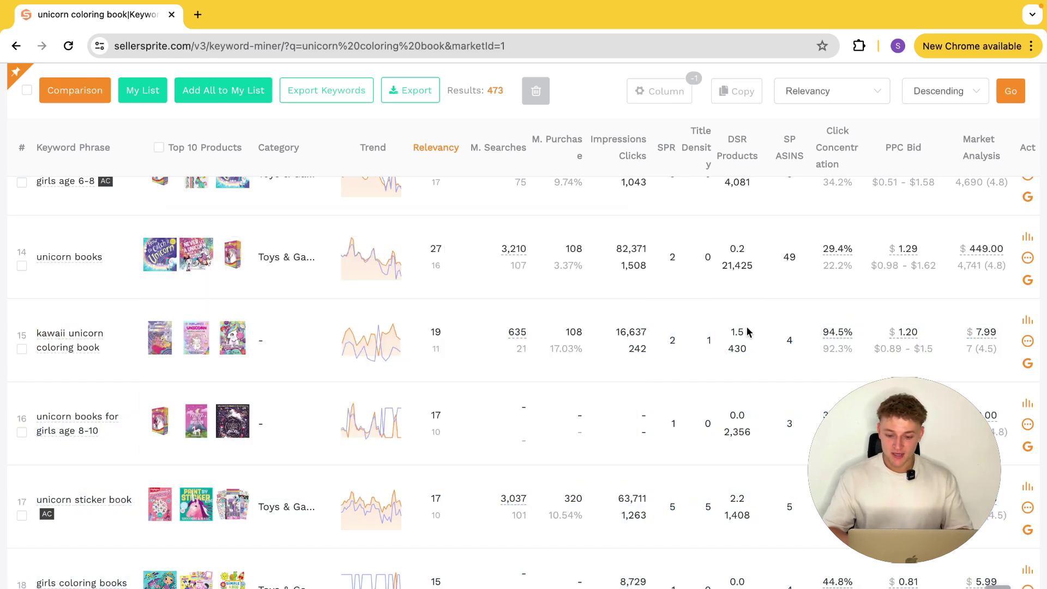
# Step: Examine the DSR, monthly purchases and product count of "kawaii unicorn coloring book"
pyautogui.moveTo(745, 332); pyautogui.dragTo(737, 333)
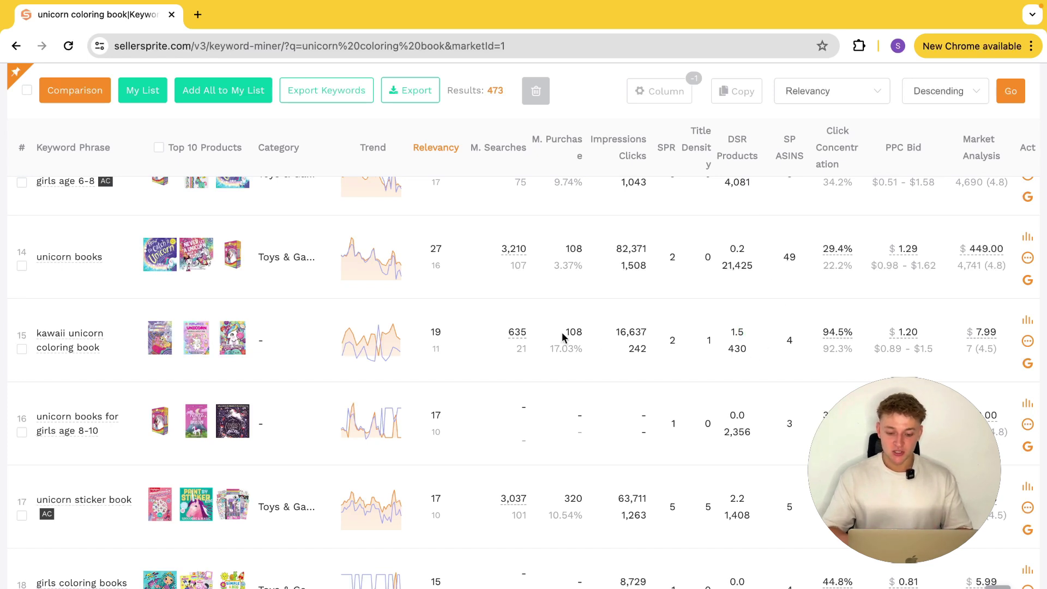
pyautogui.moveTo(563, 335); pyautogui.dragTo(594, 337)
pyautogui.moveTo(723, 349); pyautogui.dragTo(748, 349)
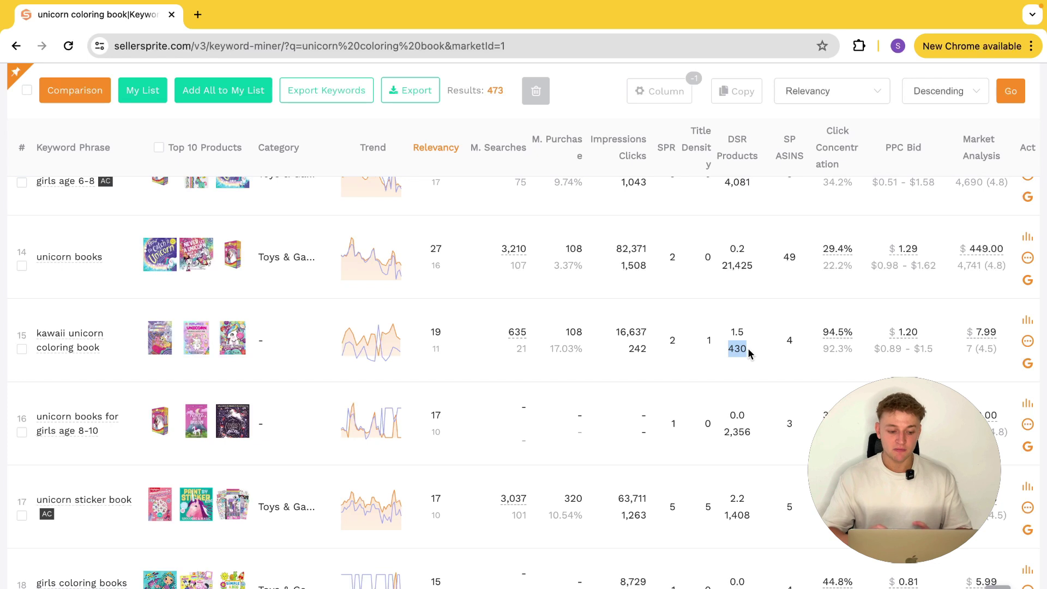
pyautogui.click(738, 335)
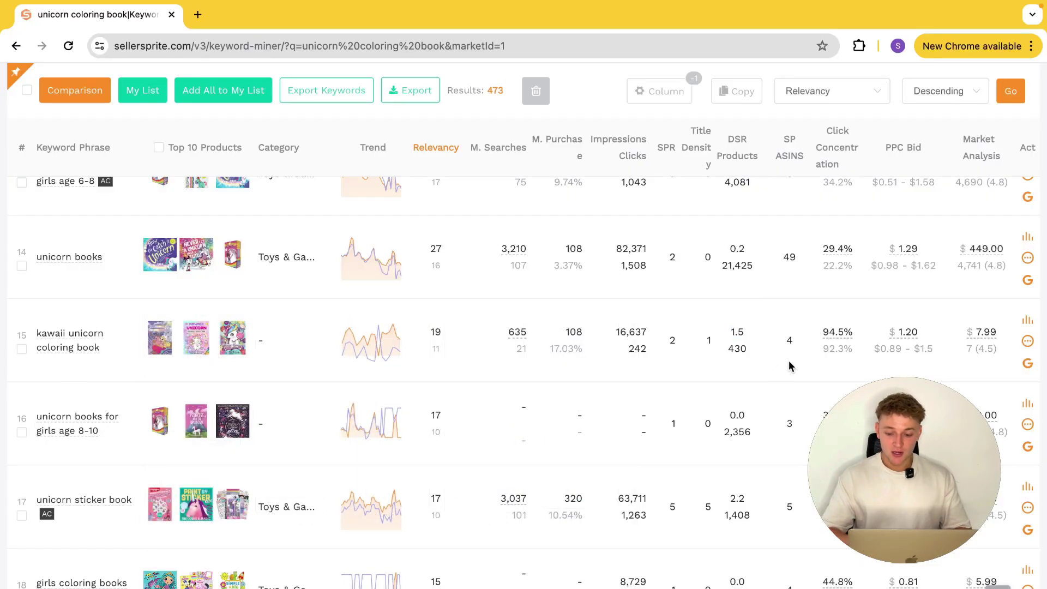
# Step: Weigh the click concentration of "kawaii unicorn coloring book" against its DSR and look over its top 10 products
pyautogui.doubleClick(837, 333)
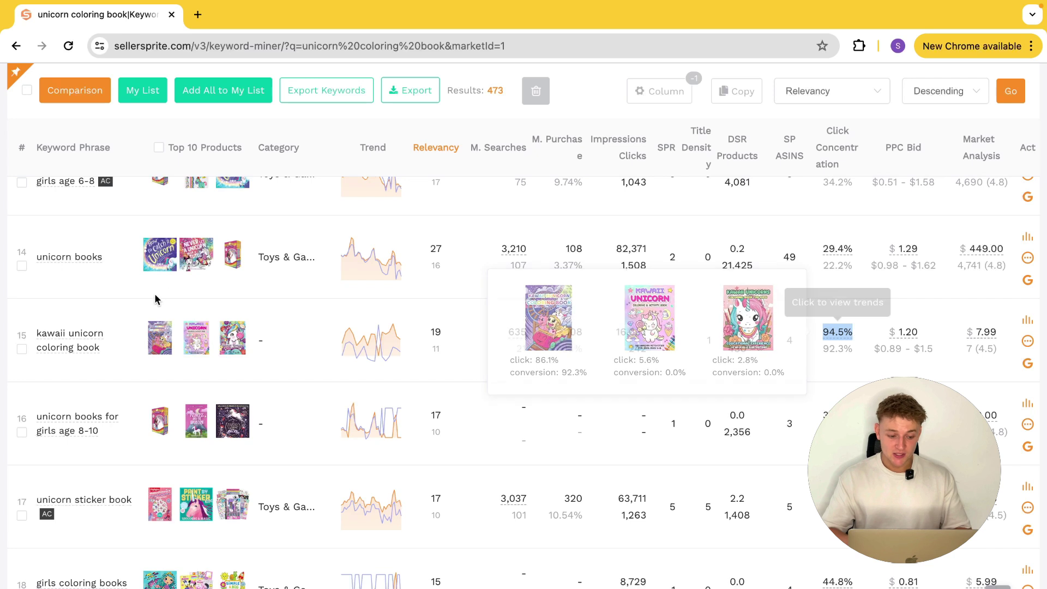
pyautogui.click(88, 349)
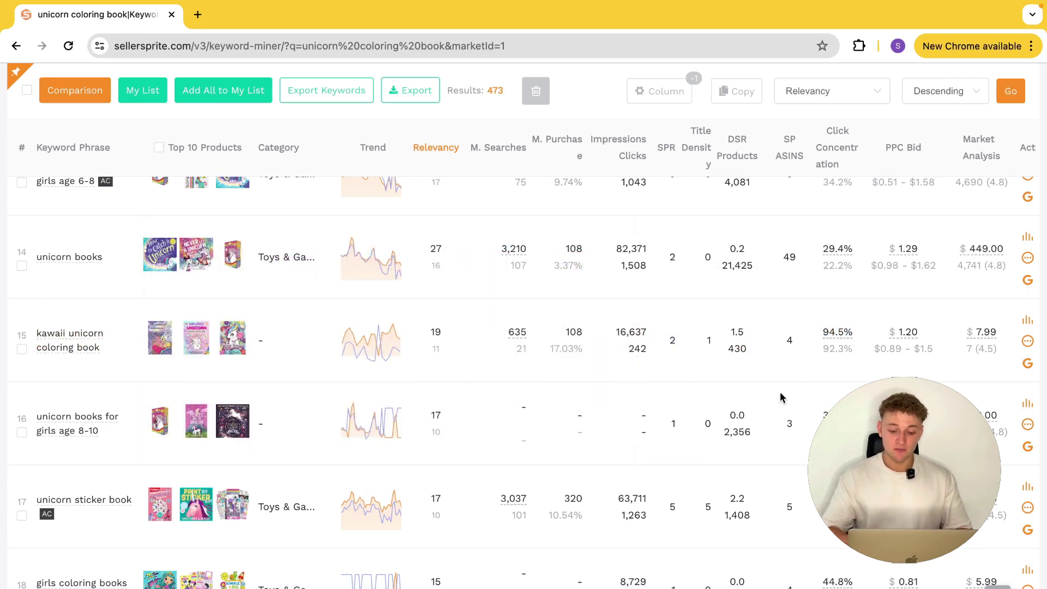
pyautogui.moveTo(745, 333); pyautogui.dragTo(729, 333)
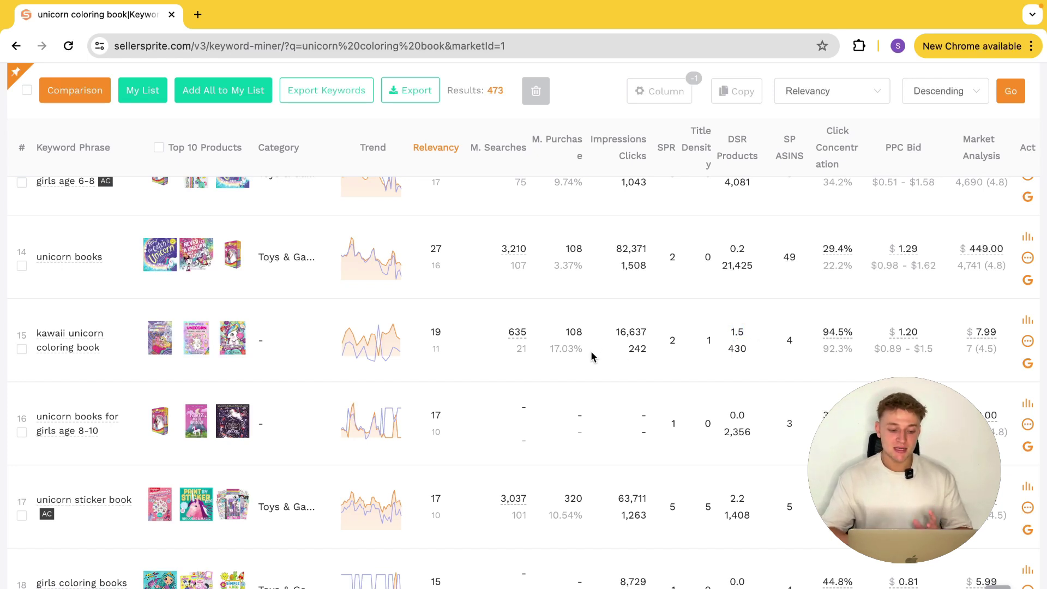
pyautogui.moveTo(77, 355)
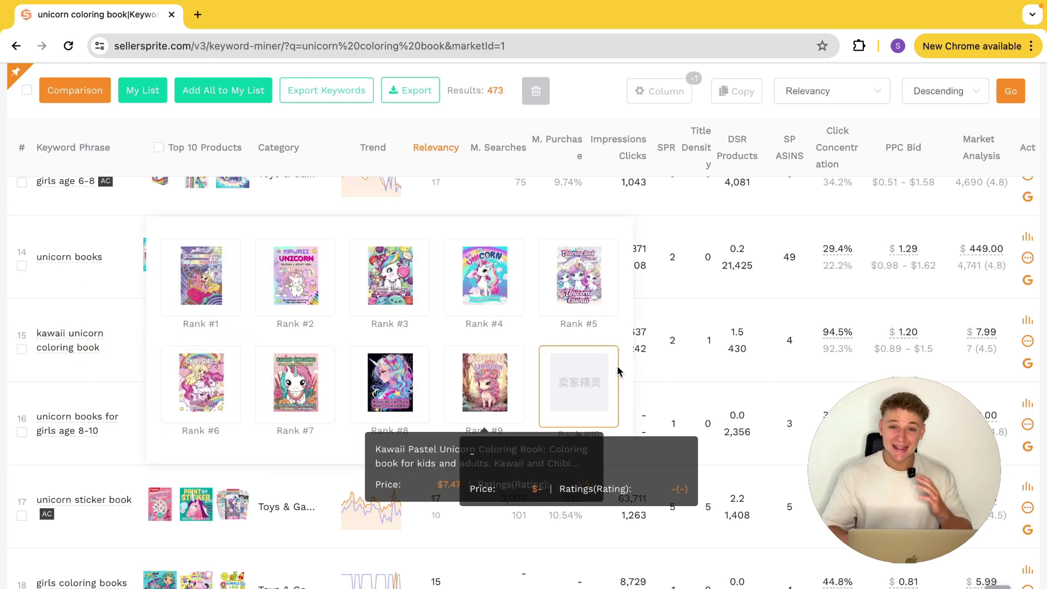
pyautogui.moveTo(816, 334); pyautogui.dragTo(865, 351)
pyautogui.click(795, 381)
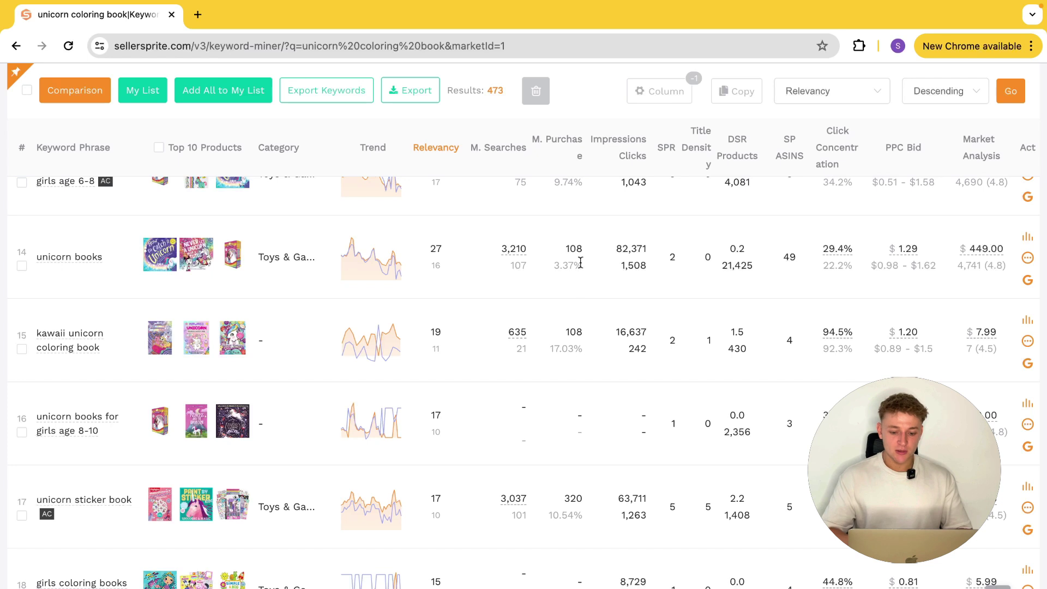
# Step: View the monthly search volume trend of "unicorn books", close it, and open the trend for "kawaii unicorn coloring book"
pyautogui.click(514, 251)
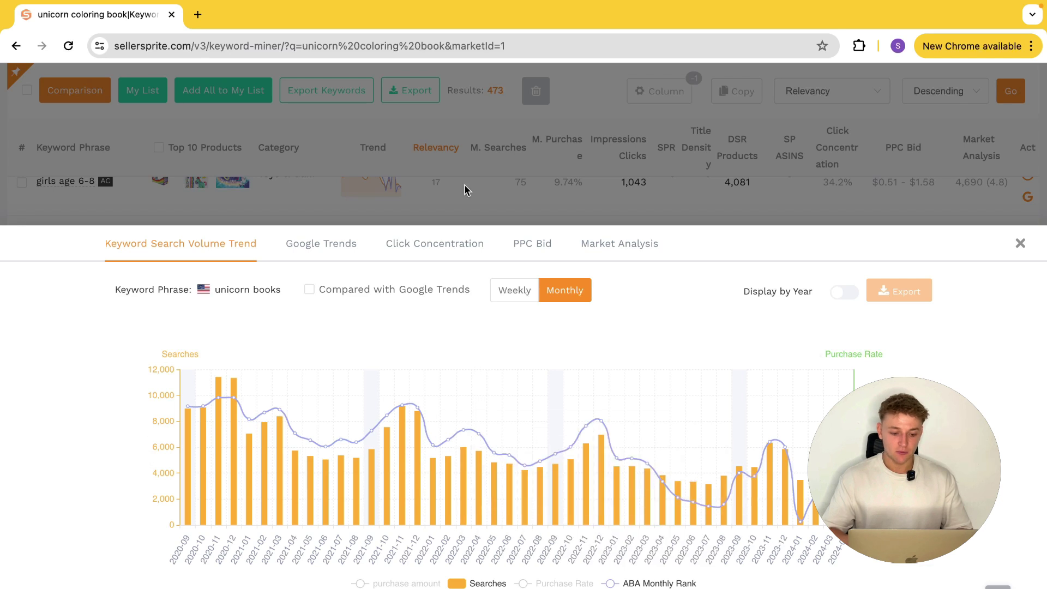
pyautogui.moveTo(280, 295); pyautogui.dragTo(215, 294)
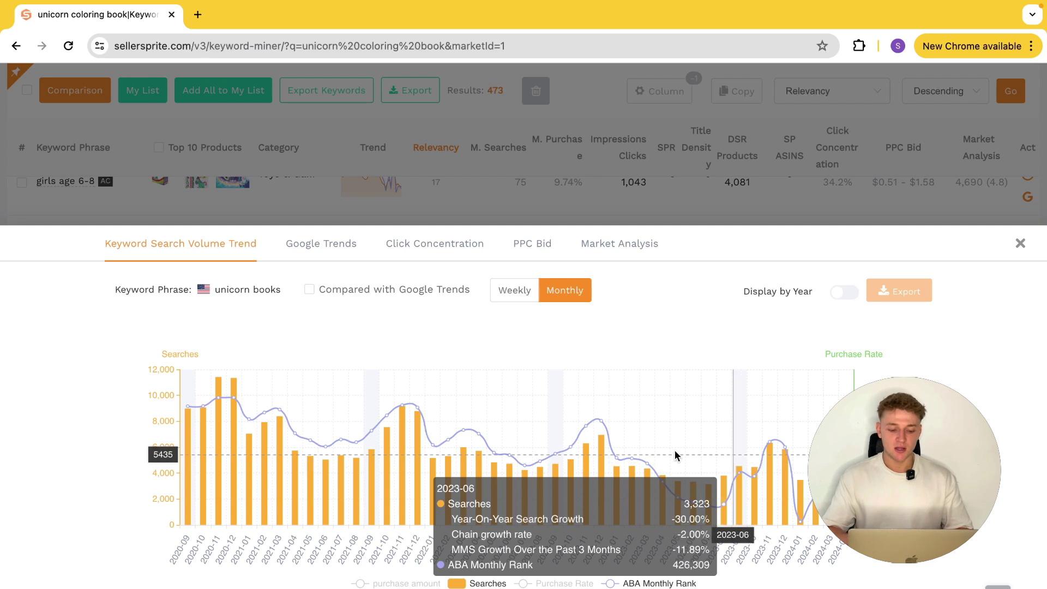
pyautogui.press('Escape')
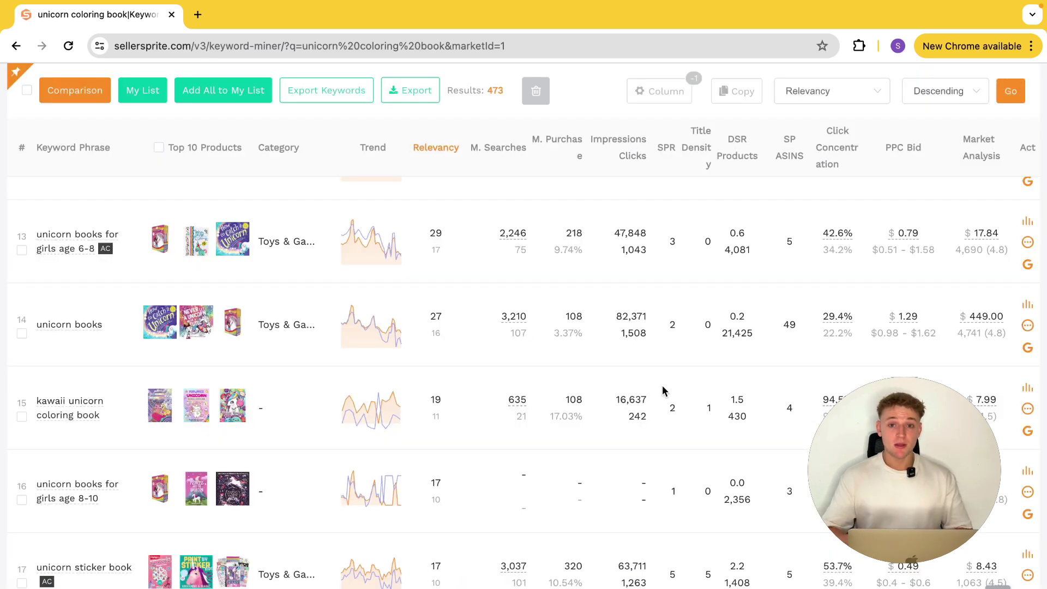
pyautogui.click(521, 404)
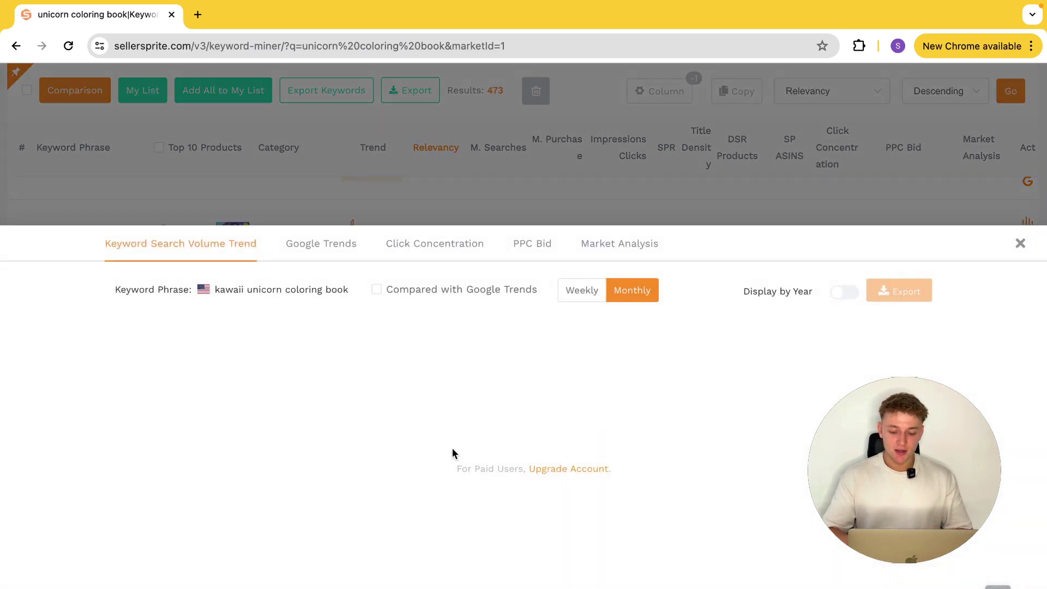
pyautogui.moveTo(457, 469); pyautogui.dragTo(639, 475)
pyautogui.click(681, 467)
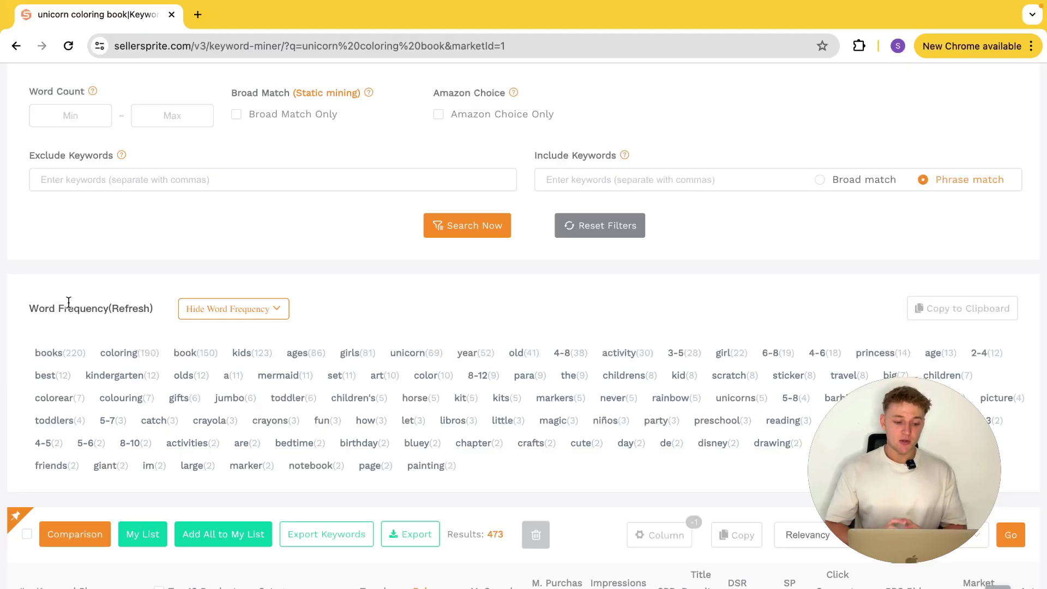
# Step: Review the Word Frequency list for the words that recur across the "unicorn coloring book" keyword results
pyautogui.moveTo(49, 309); pyautogui.dragTo(102, 312)
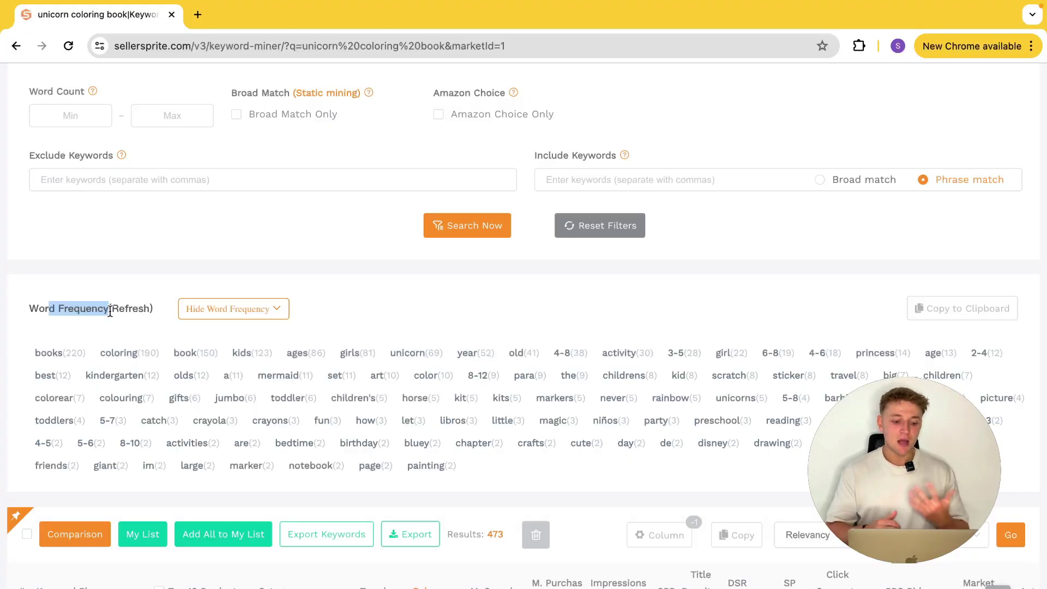
pyautogui.click(110, 311)
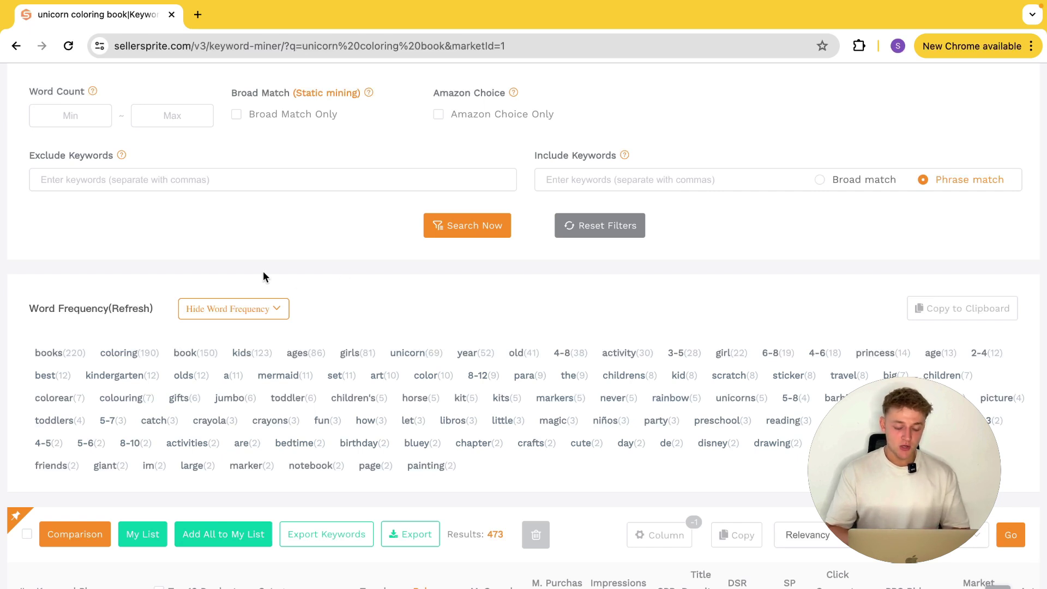
pyautogui.moveTo(27, 338); pyautogui.dragTo(845, 422)
pyautogui.click(637, 322)
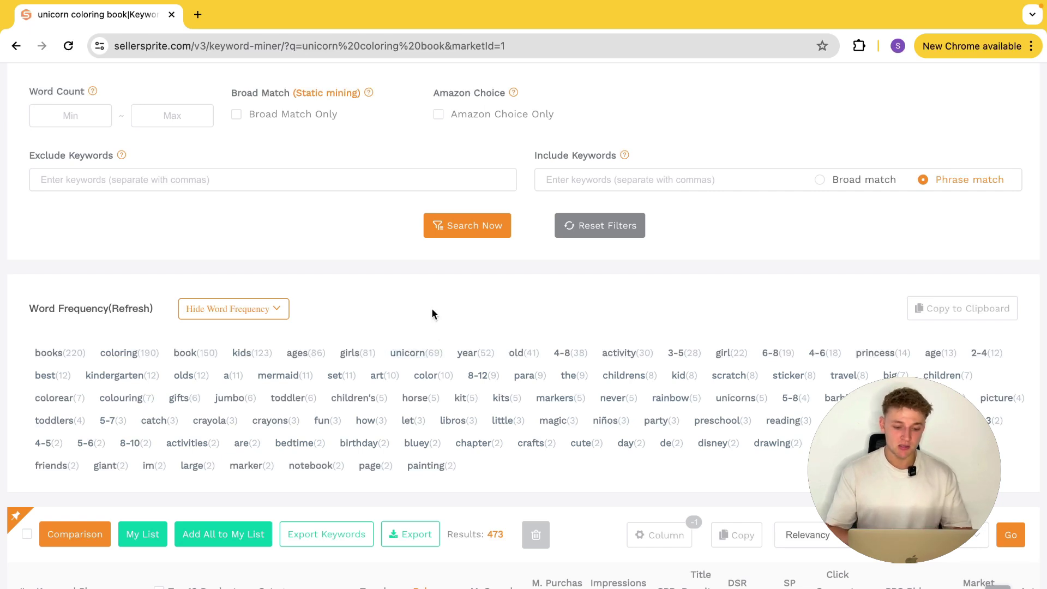
# Step: Filter the "unicorn coloring book" keywords to a minimum of 200 monthly searches and review the filtered results
pyautogui.scroll(2, 432, 311)
pyautogui.scroll(8, 432, 310)
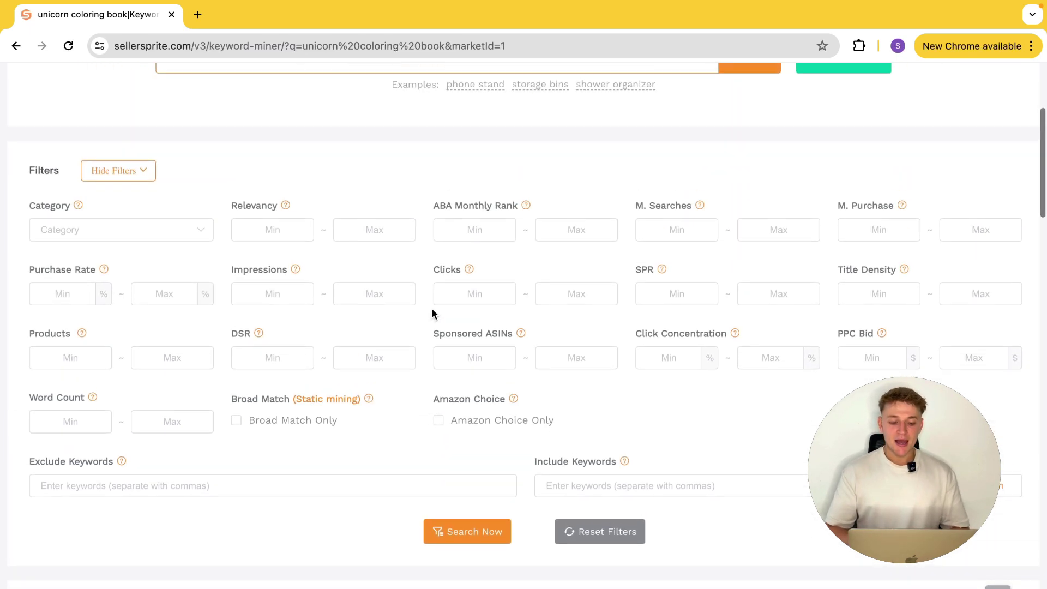
pyautogui.scroll(-10, 432, 309)
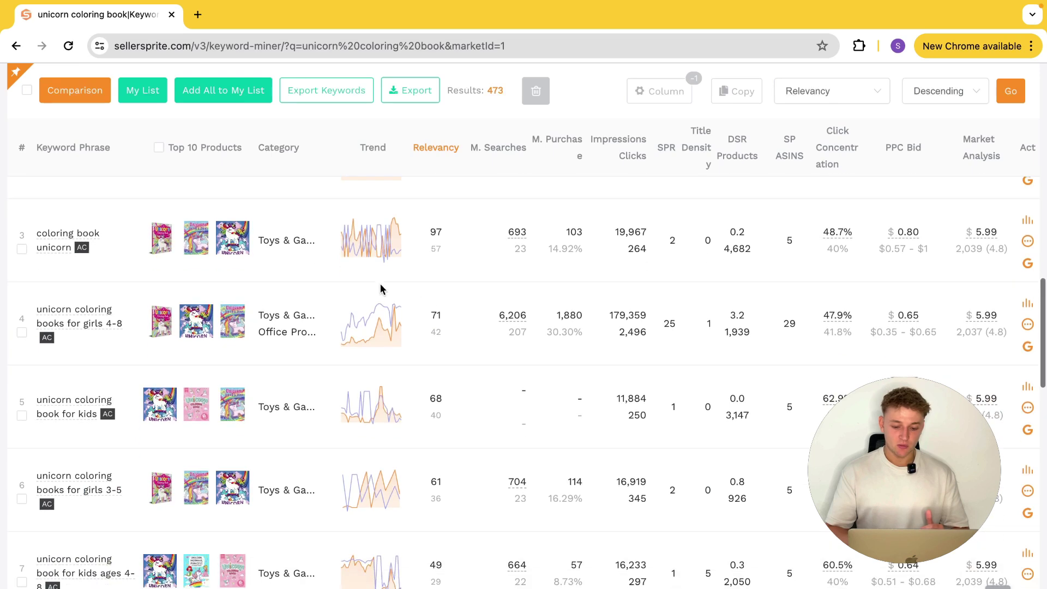
pyautogui.scroll(10, 721, 483)
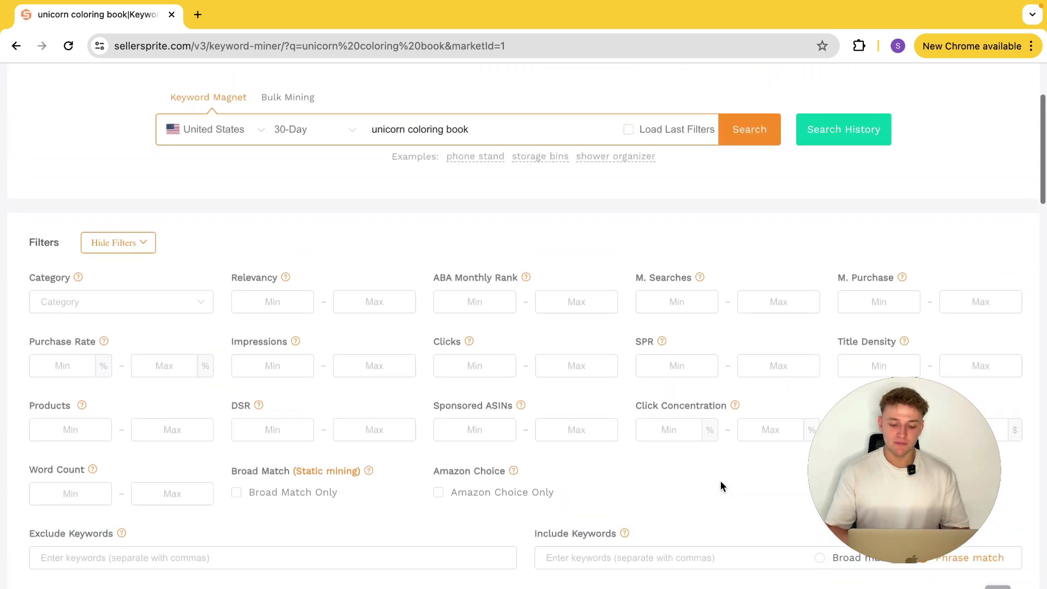
pyautogui.click(680, 297)
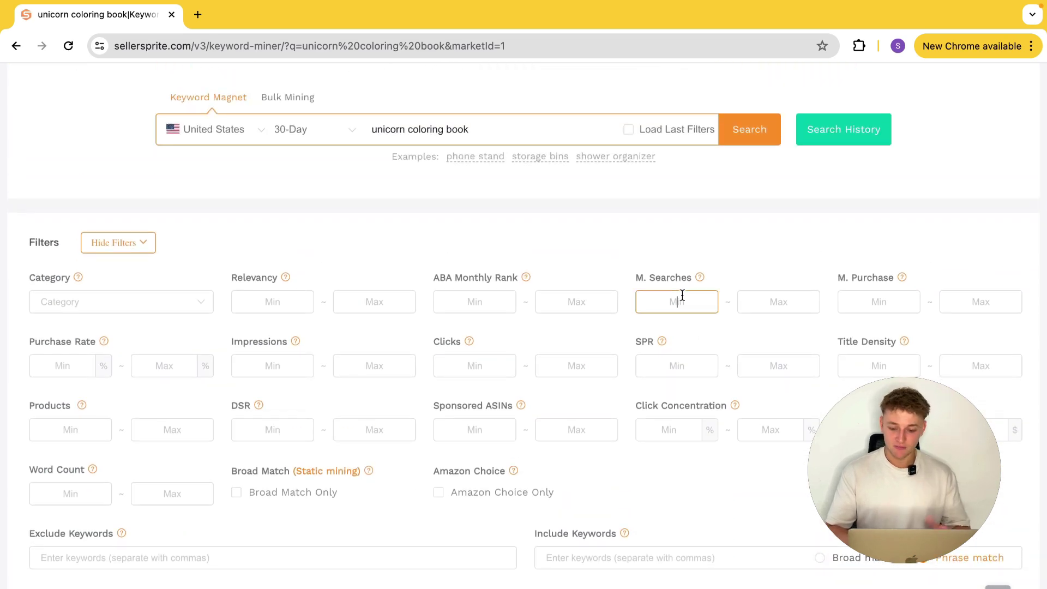
pyautogui.write('200')
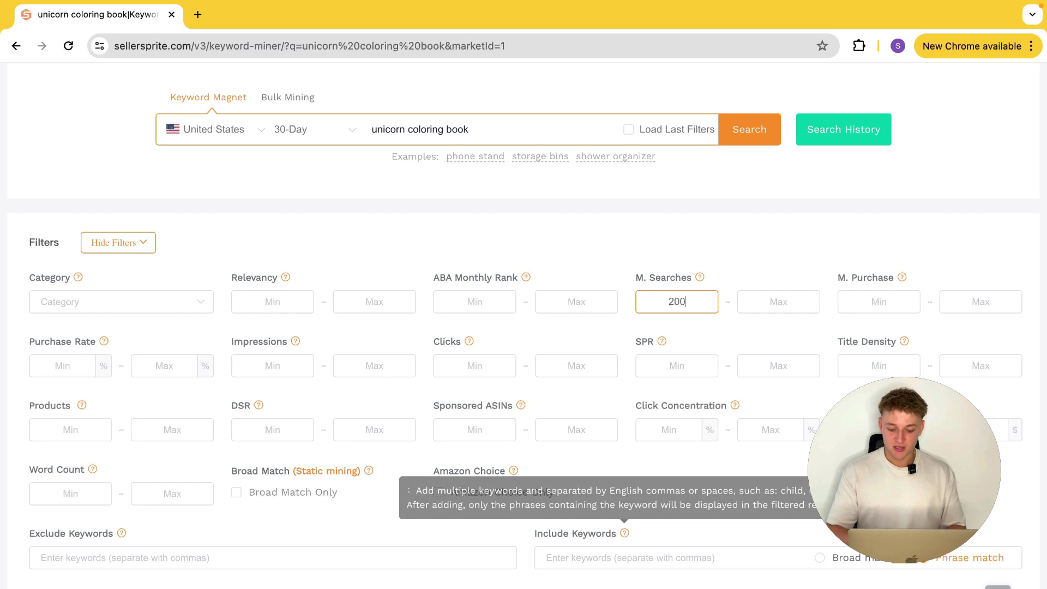
pyautogui.press('Return')
pyautogui.scroll(-12, 643, 423)
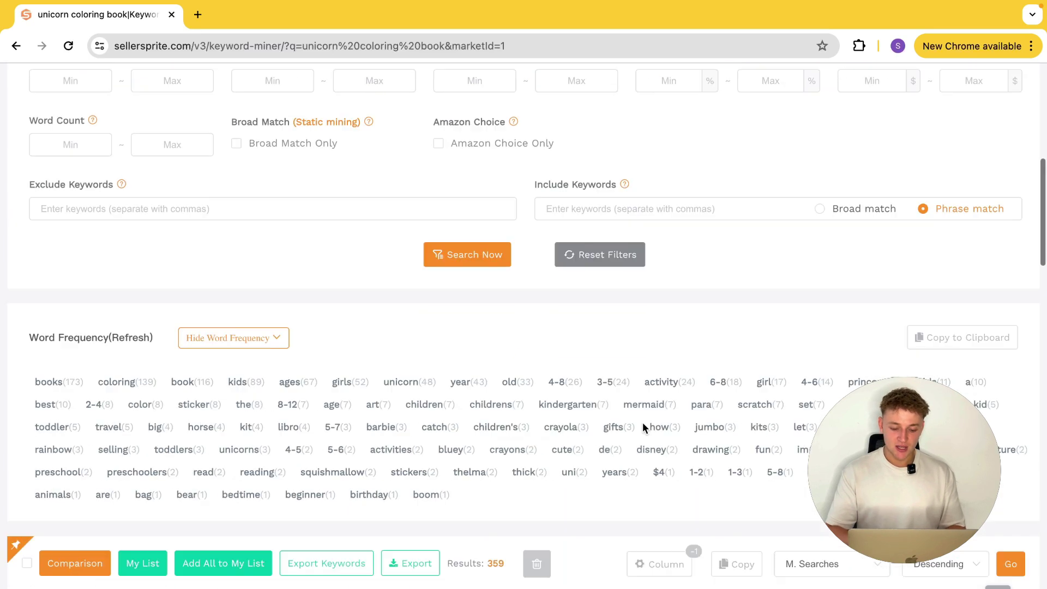
pyautogui.scroll(12, 638, 427)
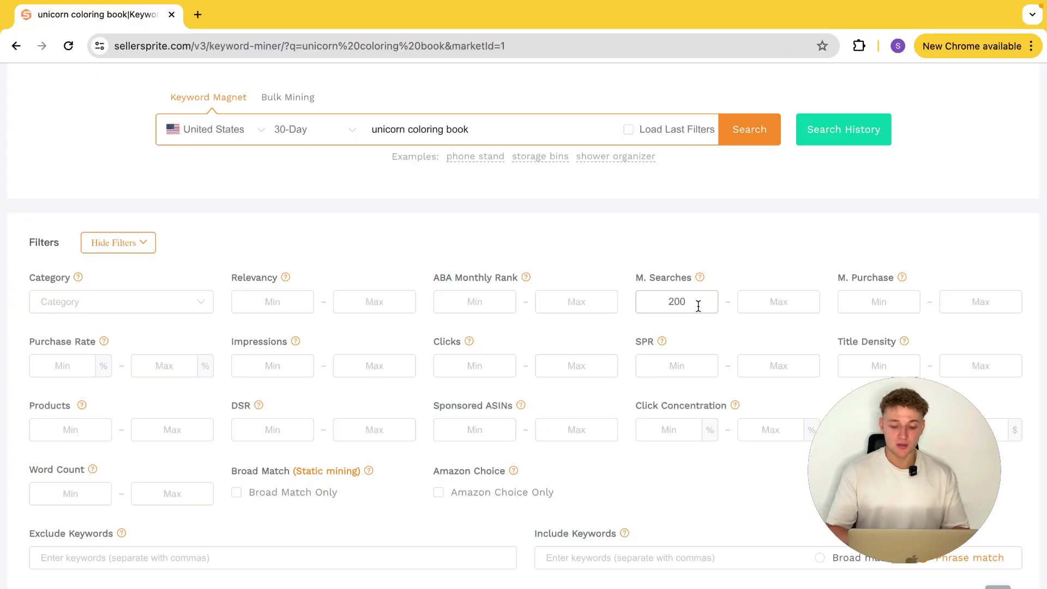
pyautogui.scroll(-10, 697, 306)
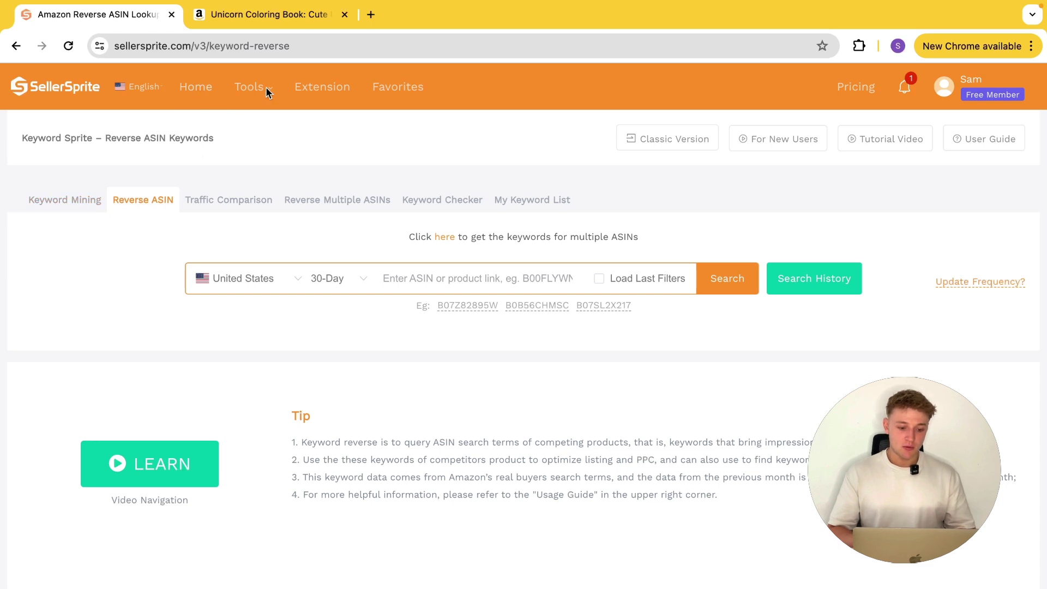
# Step: Copy the ASIN B087R7YN71 from the product details on the unicorn coloring book's Amazon.co.uk page
pyautogui.click(248, 89)
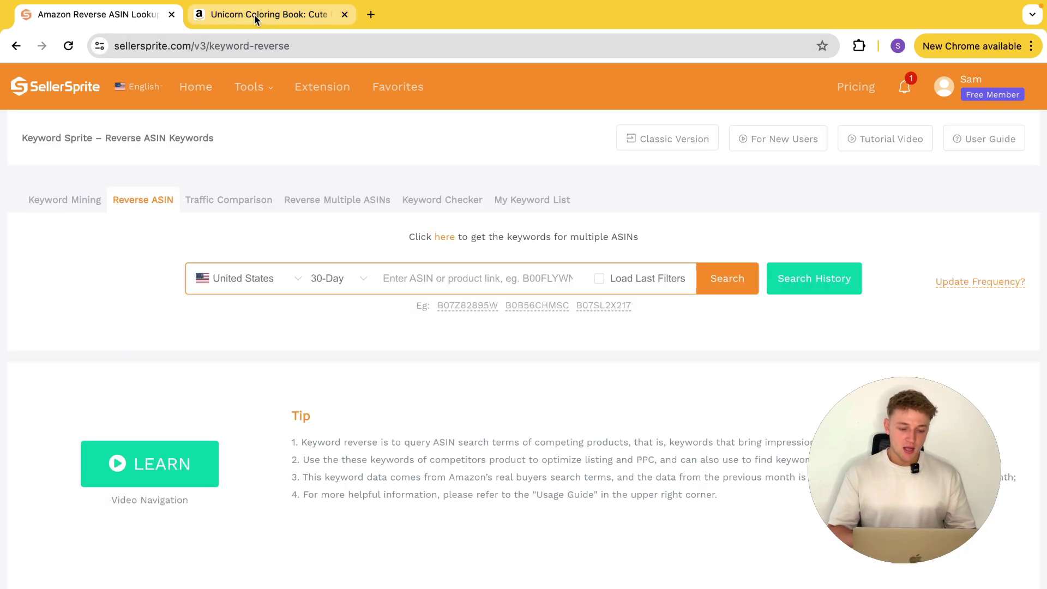
pyautogui.click(254, 14)
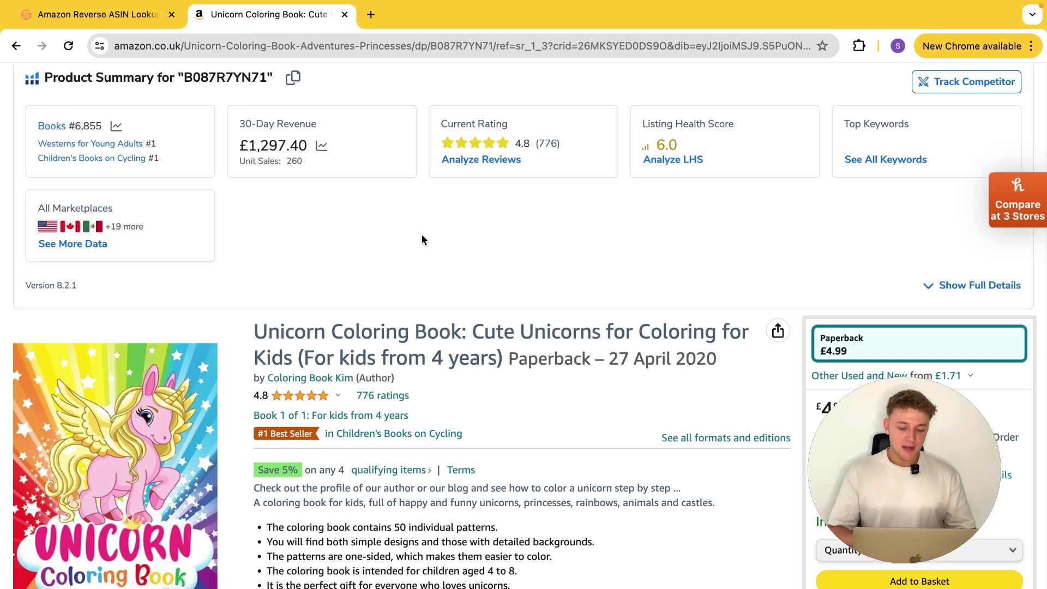
pyautogui.scroll(-2, 422, 240)
pyautogui.scroll(-20, 288, 240)
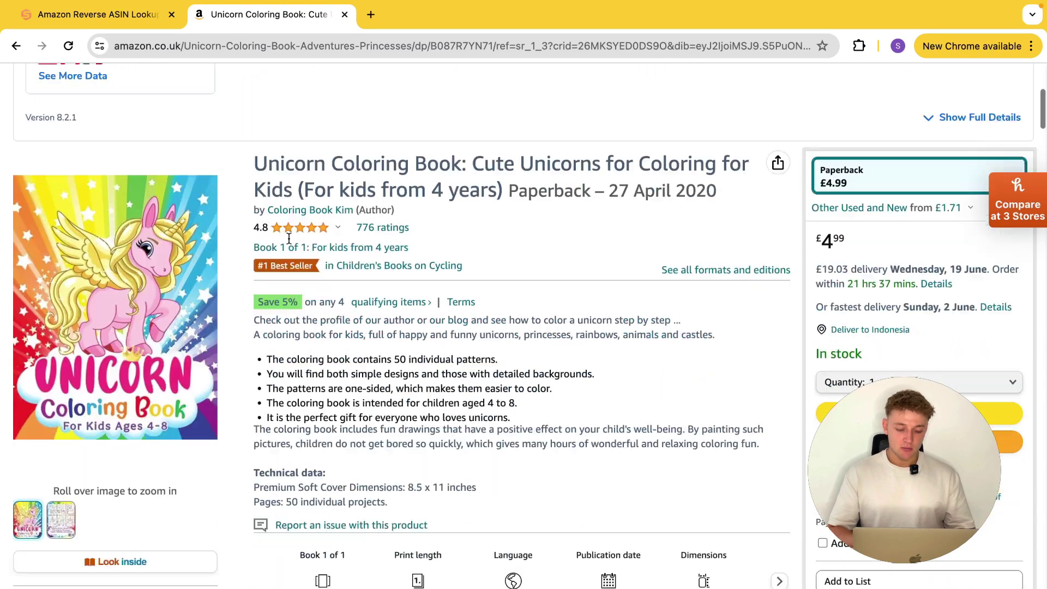
pyautogui.scroll(-20, 289, 240)
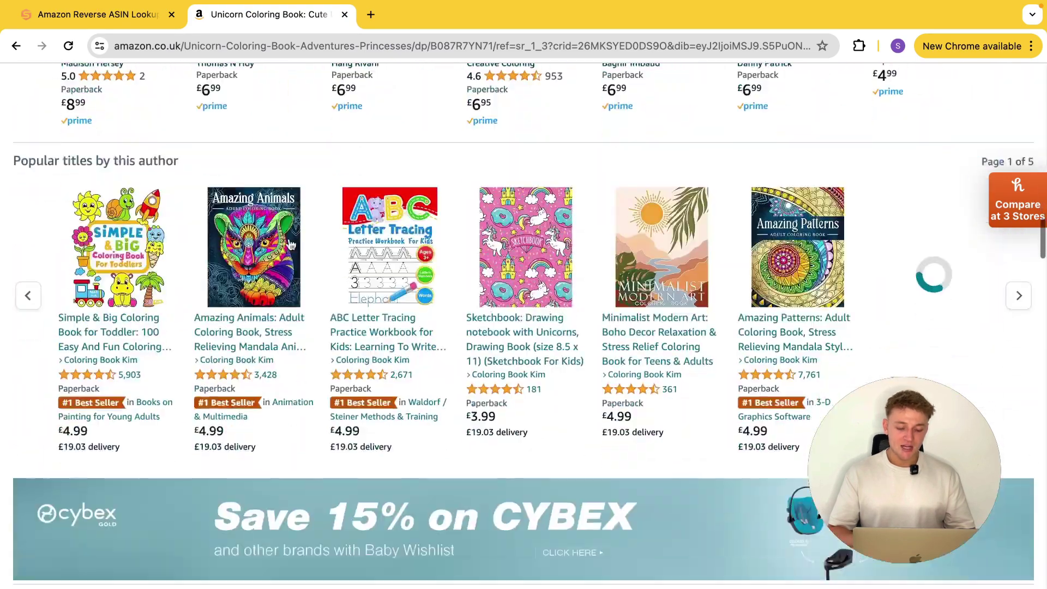
pyautogui.scroll(-20, 289, 243)
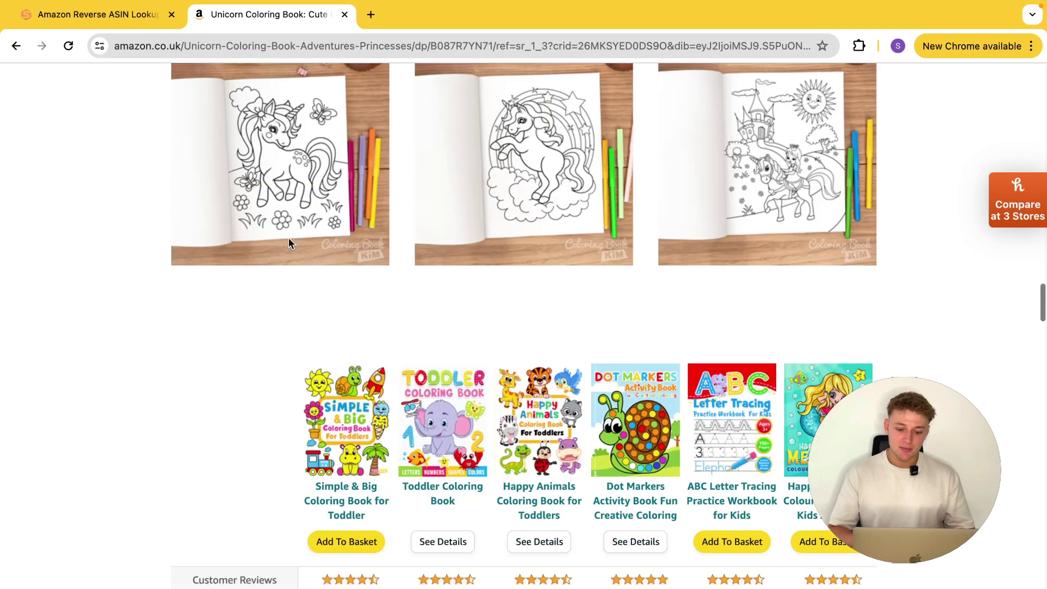
pyautogui.scroll(-6, 289, 243)
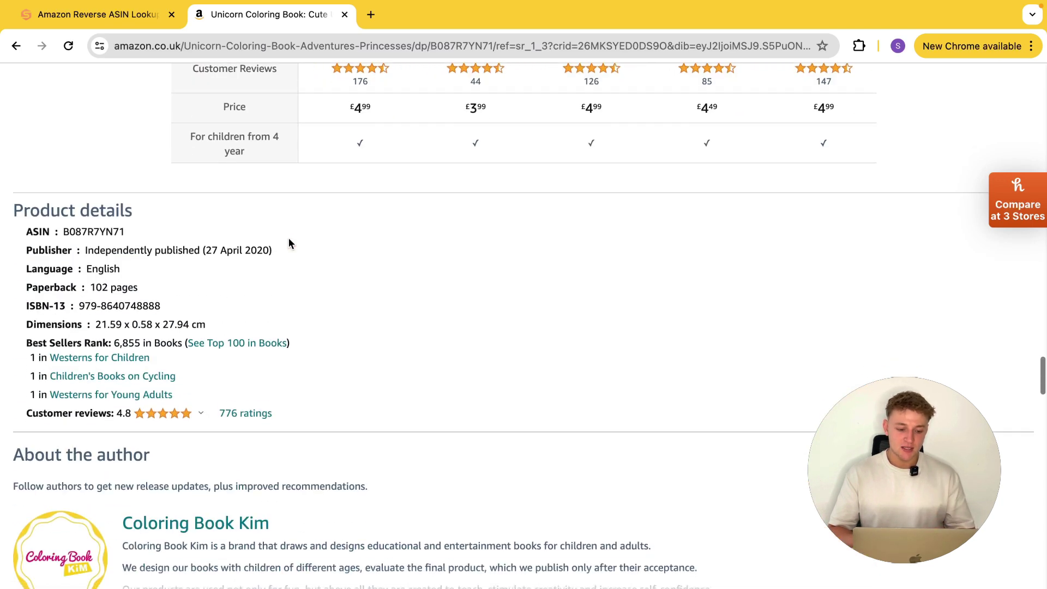
pyautogui.moveTo(88, 244); pyautogui.dragTo(258, 249)
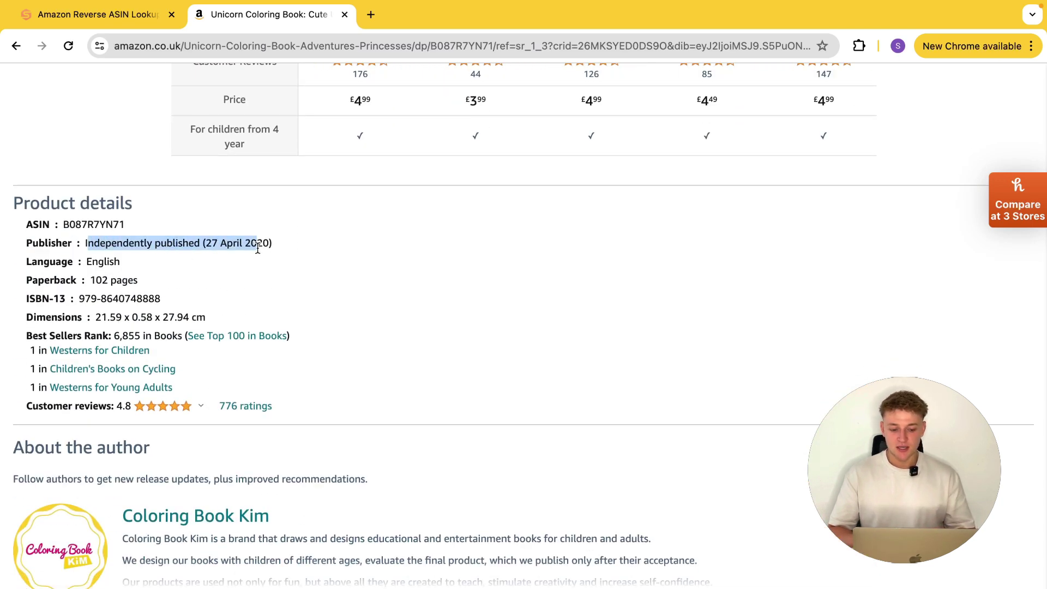
pyautogui.doubleClick(98, 225)
pyautogui.press('super+c')
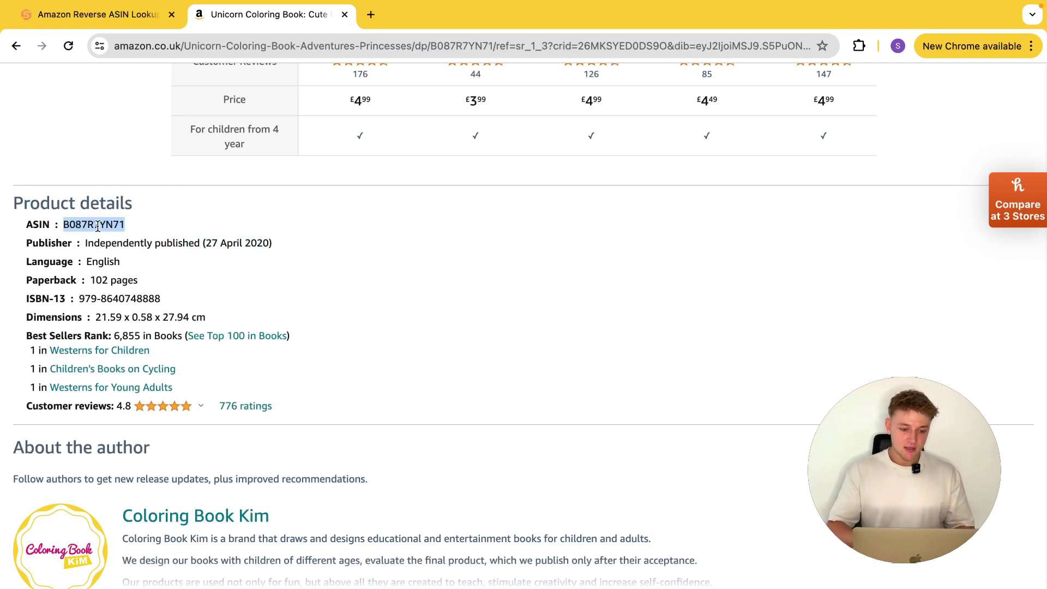
# Step: Switch to SellerSprite and run a Reverse ASIN search for B087R7YN71 on the United States marketplace over 30-Day
pyautogui.click(101, 16)
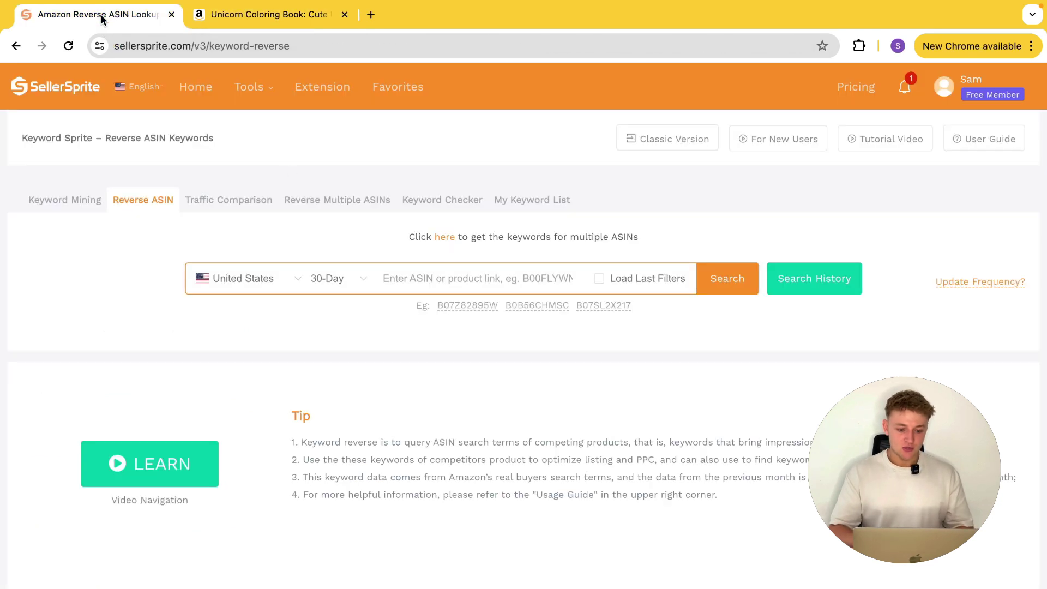
pyautogui.click(438, 268)
pyautogui.press('super+v')
pyautogui.click(715, 279)
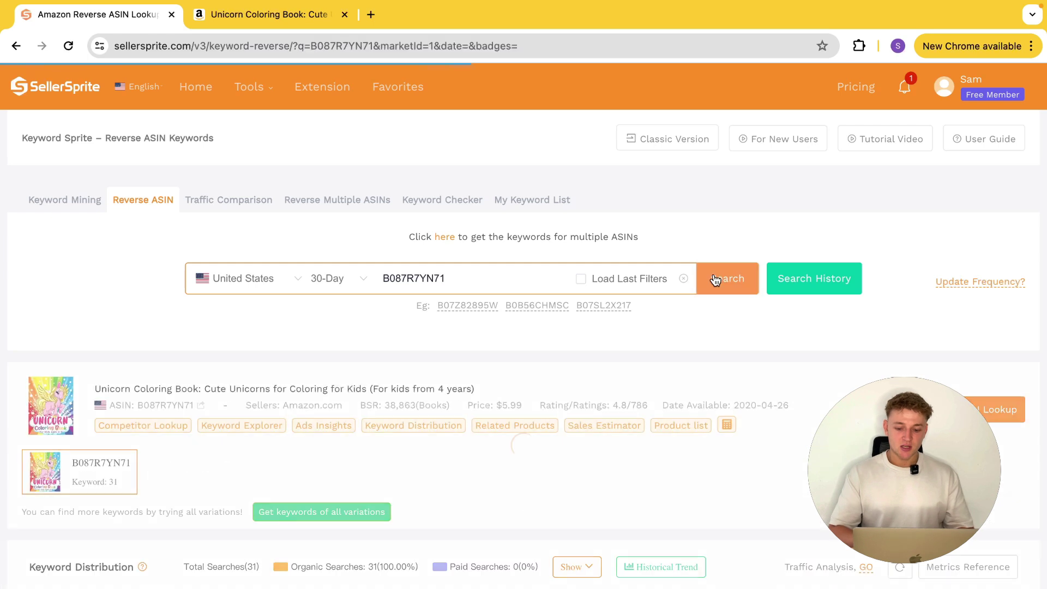
# Step: Look over the book's Reverse ASIN results: its title, Keyword Distribution chart, filters and Word Frequency list
pyautogui.moveTo(130, 385); pyautogui.dragTo(273, 385)
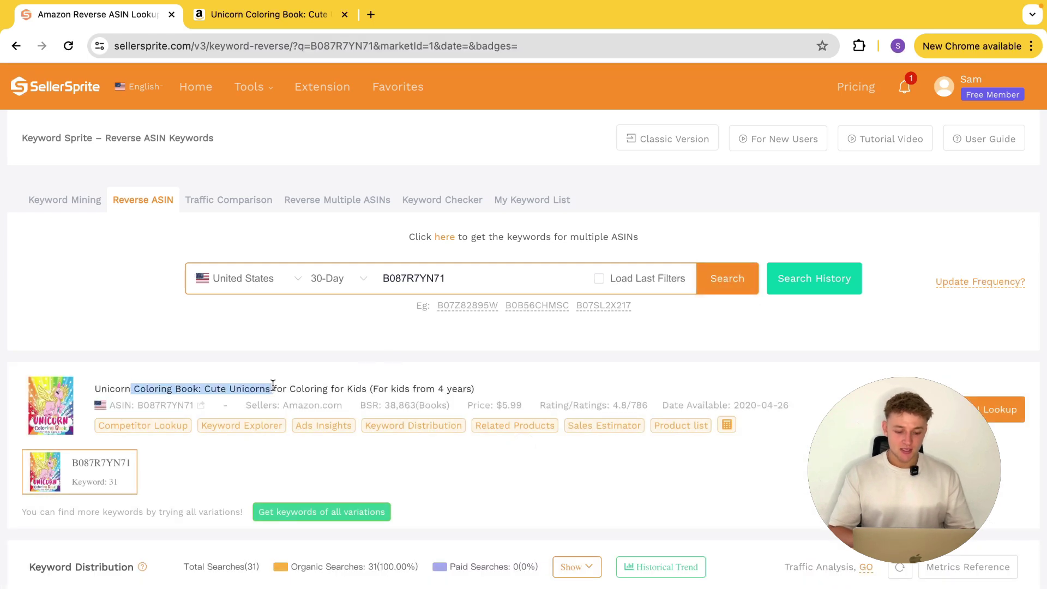
pyautogui.click(88, 331)
pyautogui.scroll(-14, 85, 330)
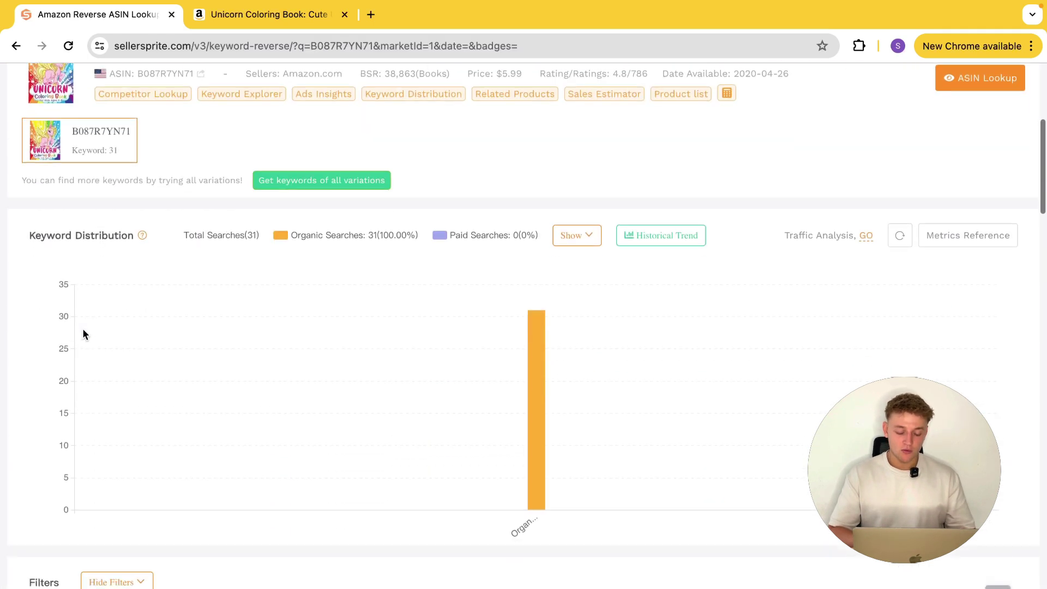
pyautogui.scroll(-6, 82, 331)
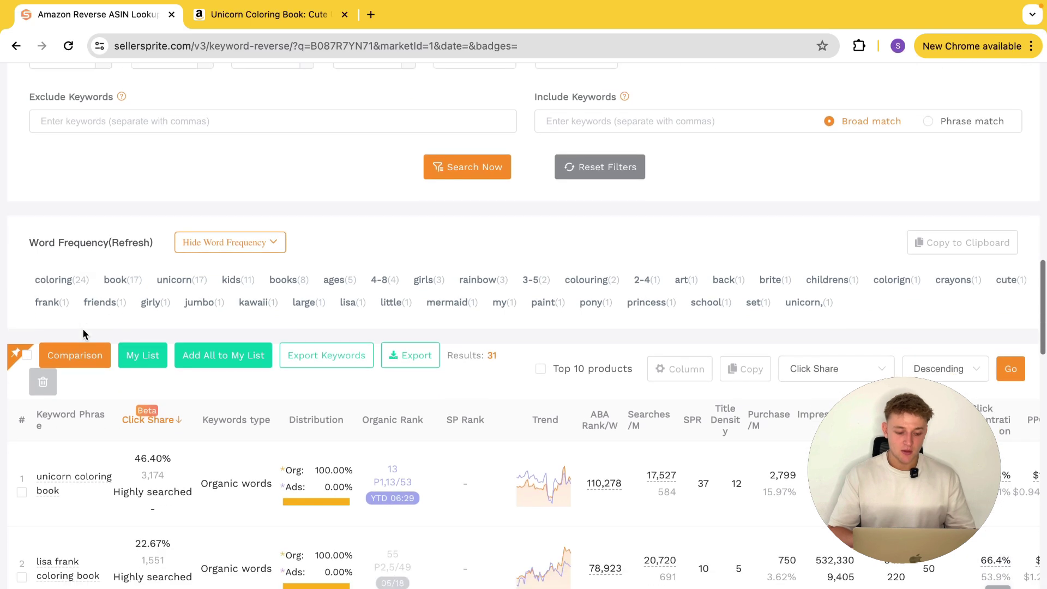
pyautogui.scroll(10, 82, 329)
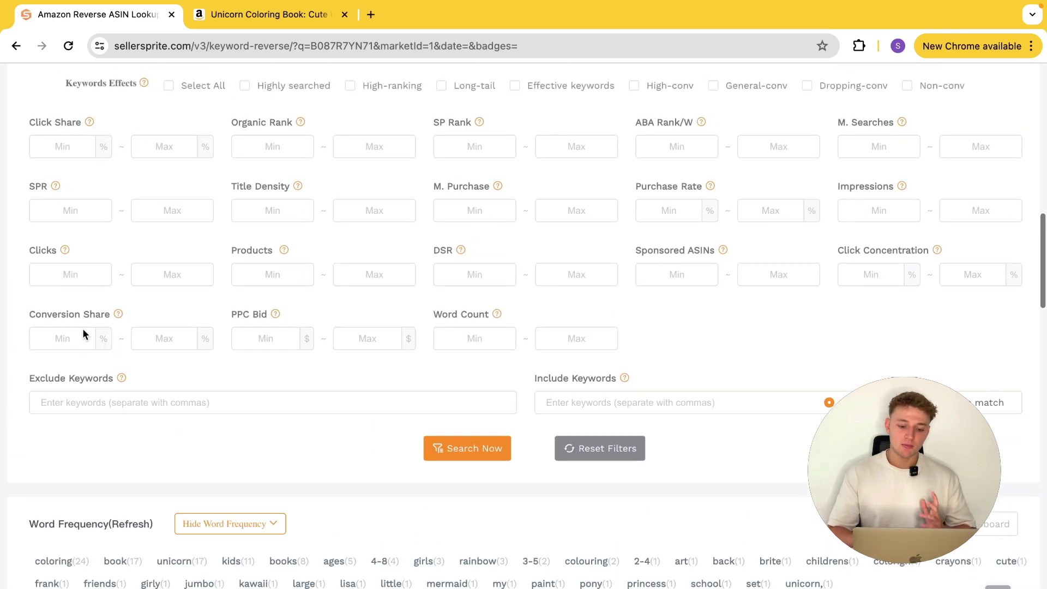
pyautogui.scroll(4, 83, 329)
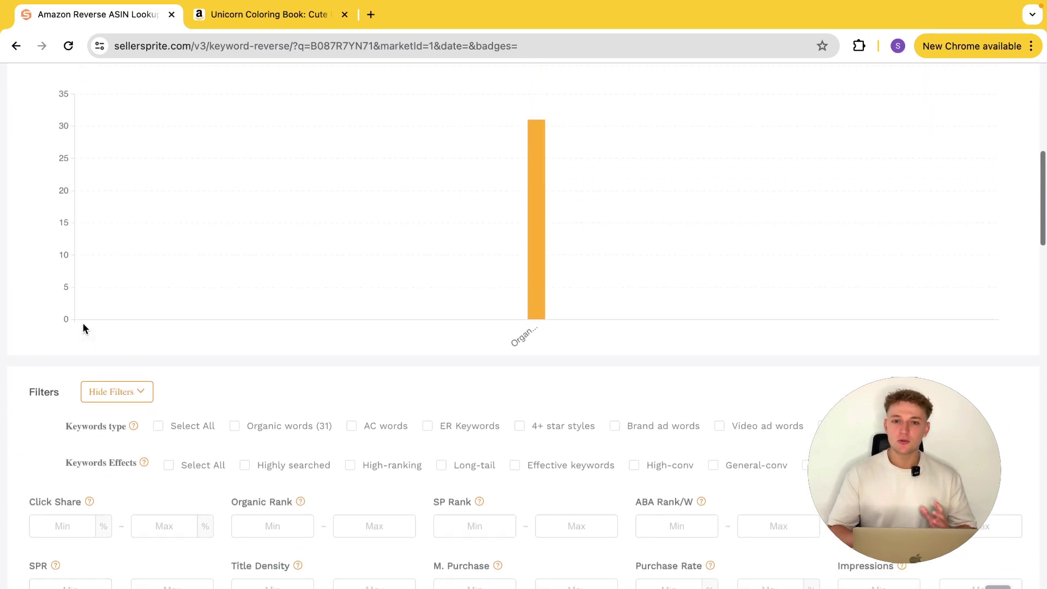
pyautogui.scroll(1, 83, 328)
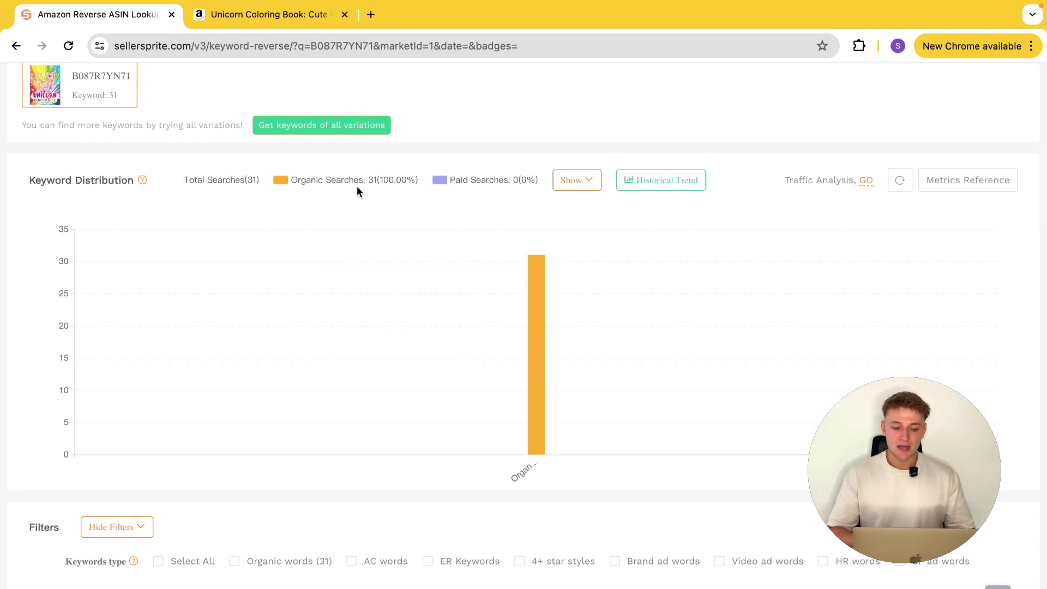
pyautogui.scroll(3, 359, 188)
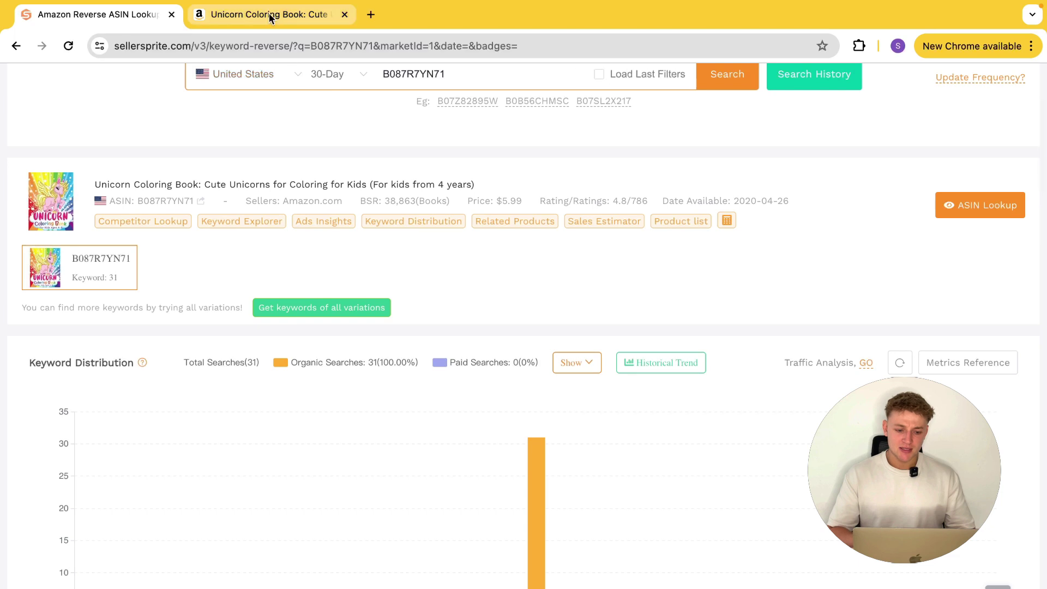
# Step: Check the book's Best Sellers Rank on its Amazon page against the BSR in SellerSprite
pyautogui.click(270, 15)
pyautogui.tripleClick(127, 335)
pyautogui.click(418, 309)
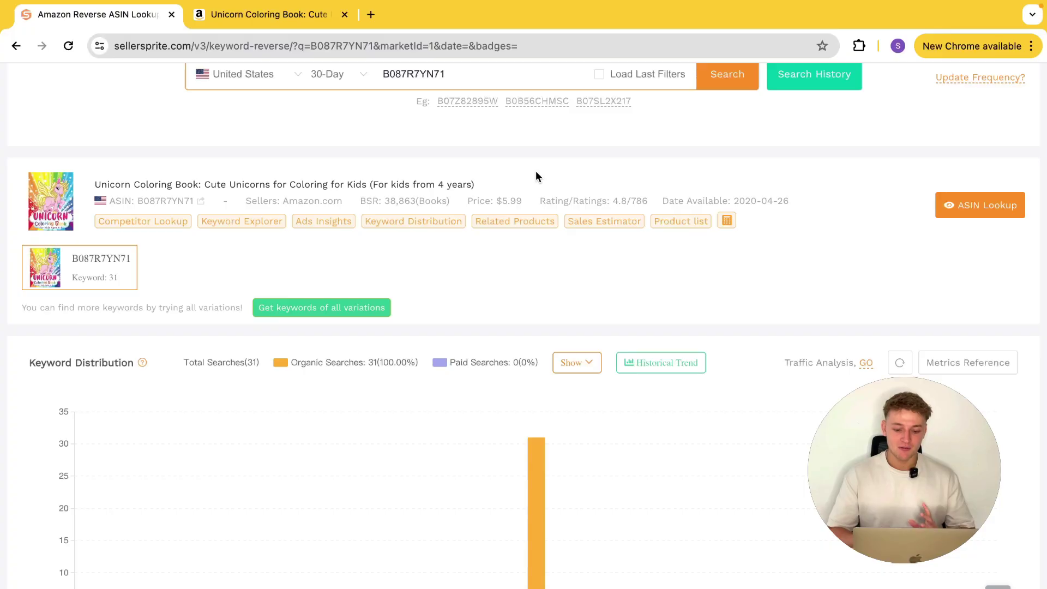
# Step: Compare organic with paid searches in the Keyword Distribution chart, hiding and restoring the Paid Searches series
pyautogui.scroll(-1, 536, 171)
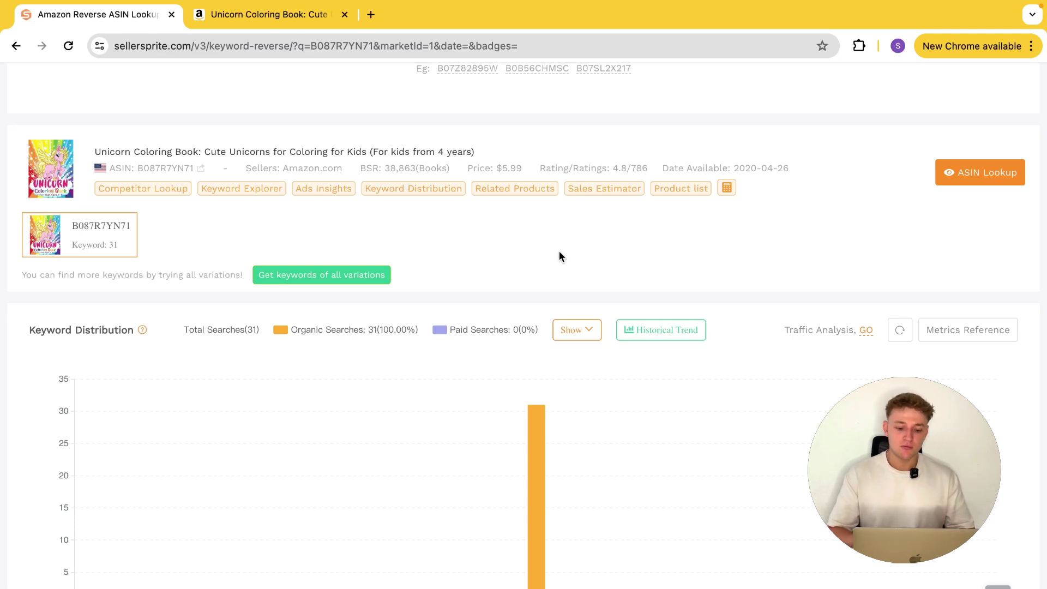
pyautogui.scroll(-1, 560, 256)
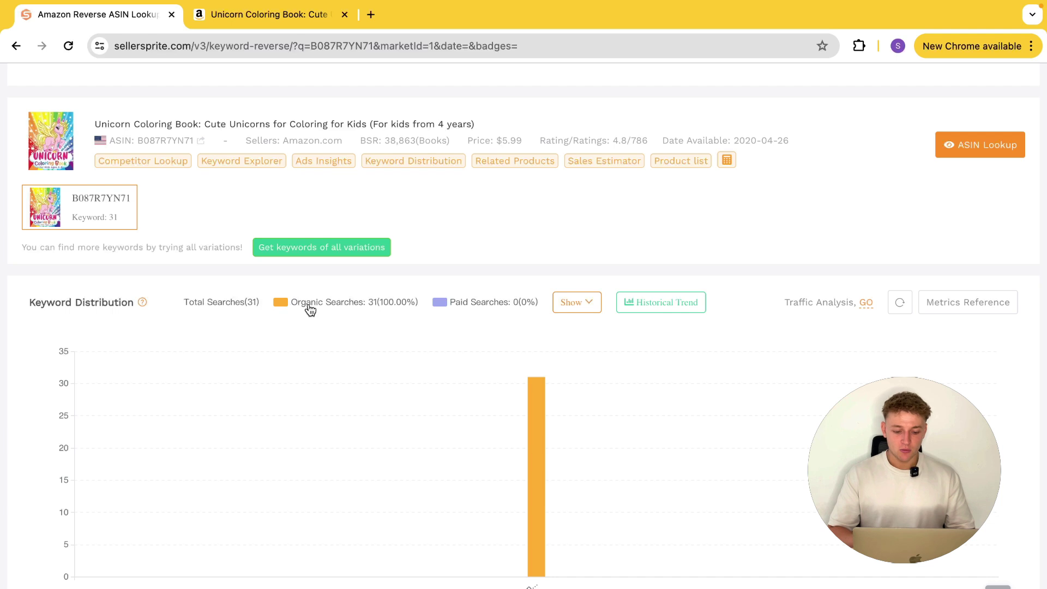
pyautogui.click(477, 310)
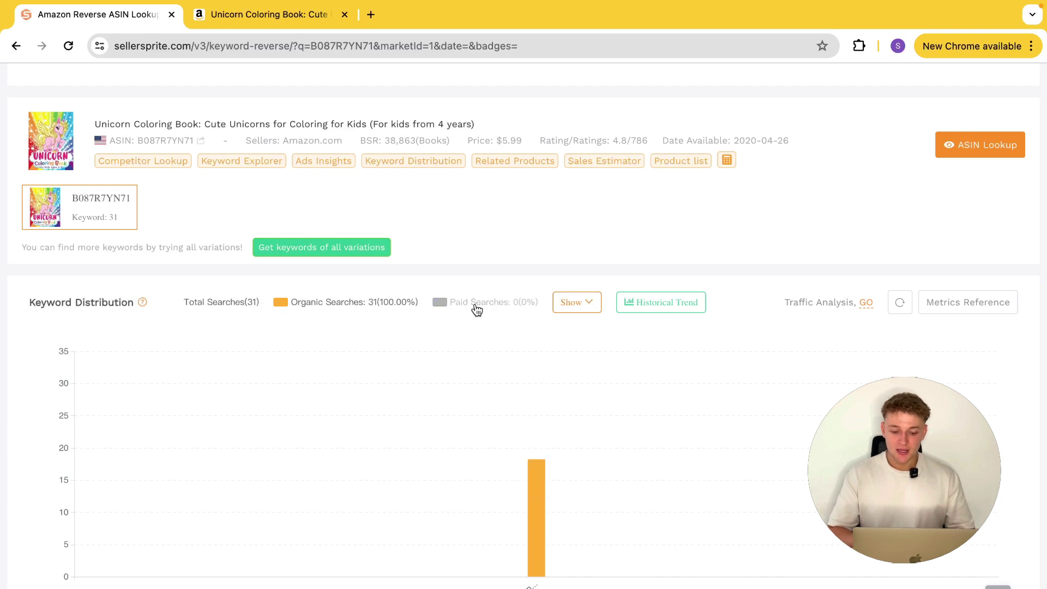
pyautogui.click(447, 303)
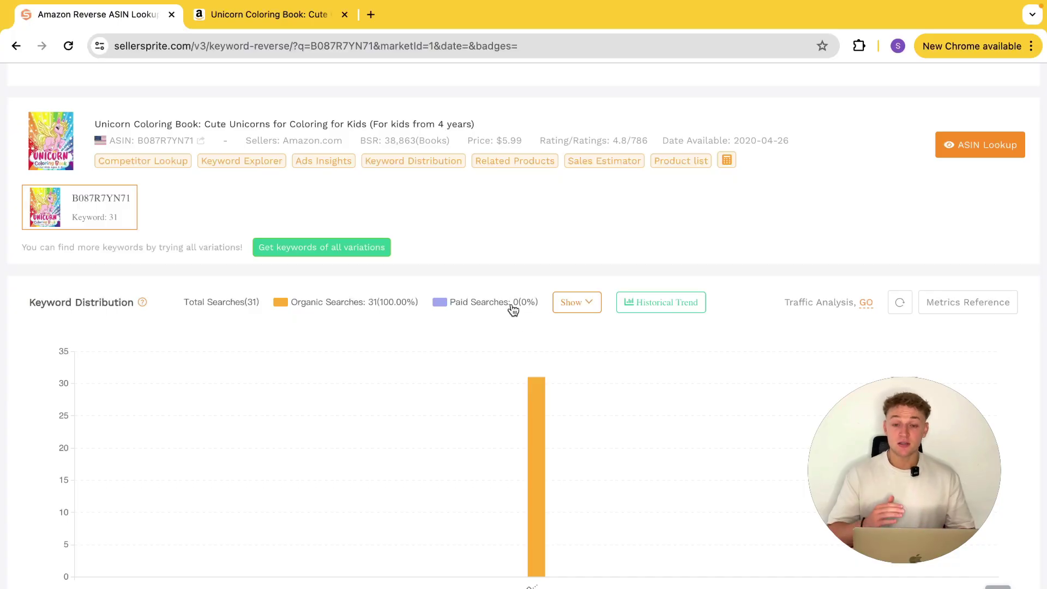
pyautogui.click(512, 309)
pyautogui.scroll(1, 502, 327)
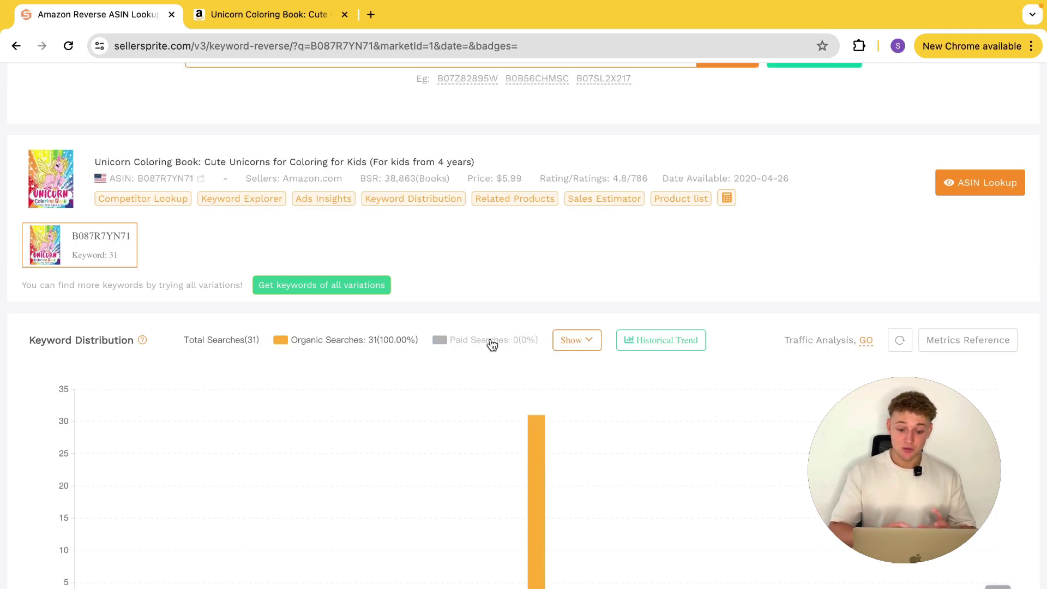
pyautogui.click(492, 345)
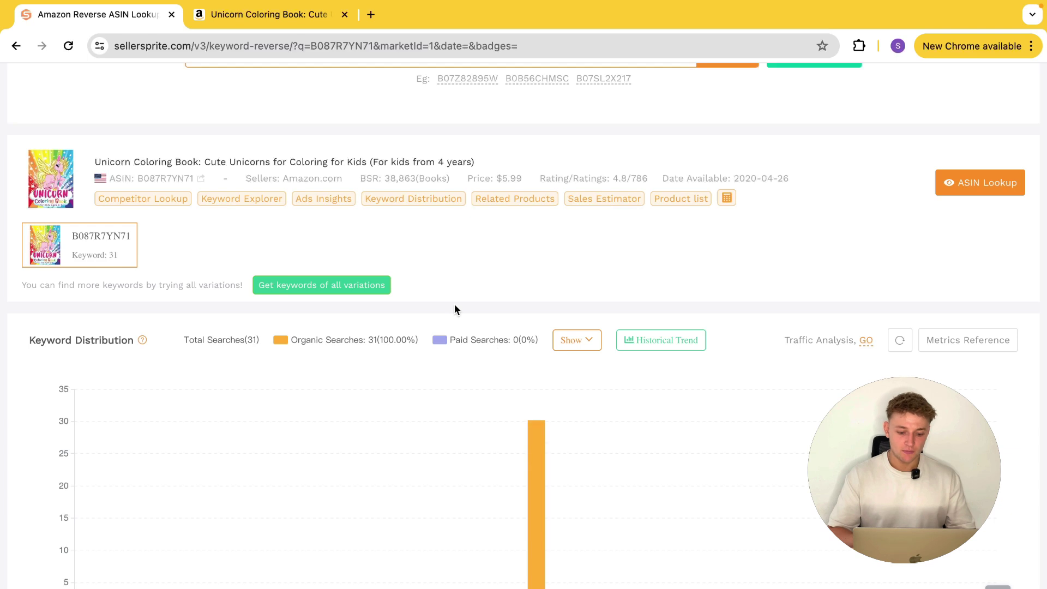
# Step: Review the available filters and the metric columns of the book's keyword table, including Trend and Title Density
pyautogui.scroll(-2, 454, 303)
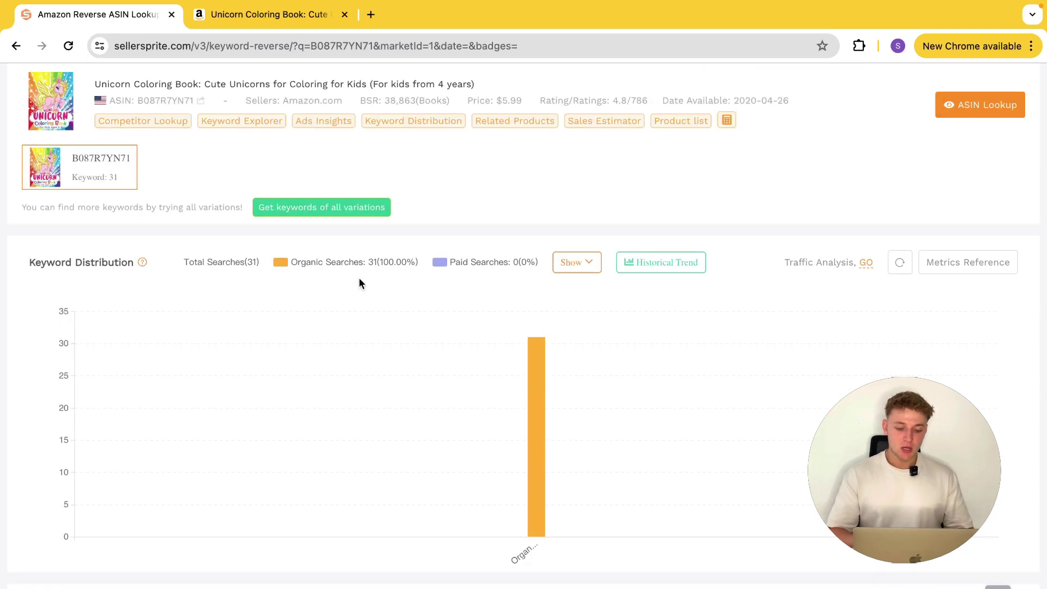
pyautogui.scroll(-6, 340, 309)
pyautogui.scroll(-2, 339, 309)
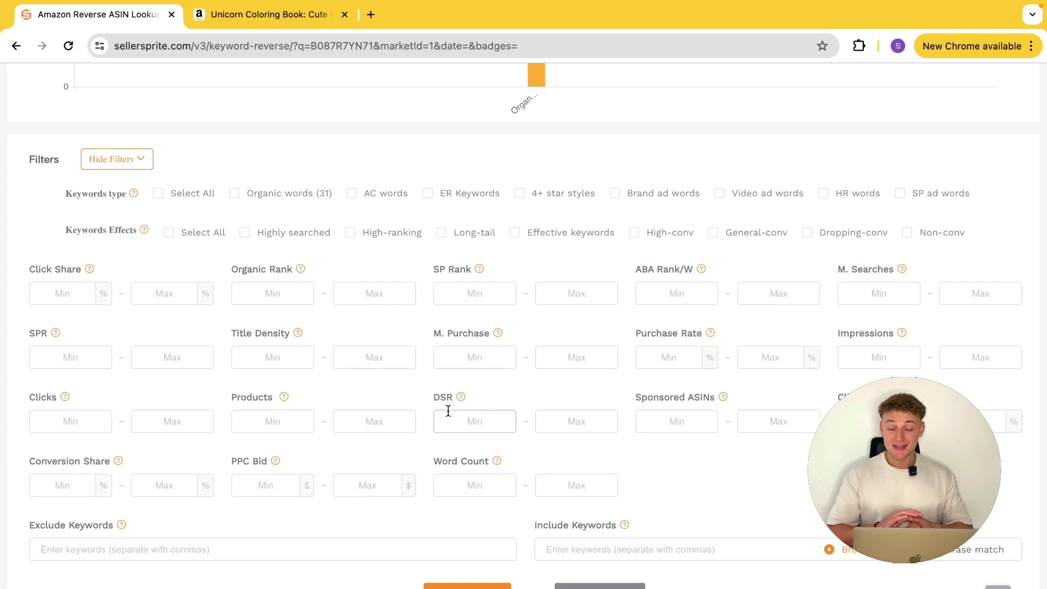
pyautogui.scroll(-5, 447, 410)
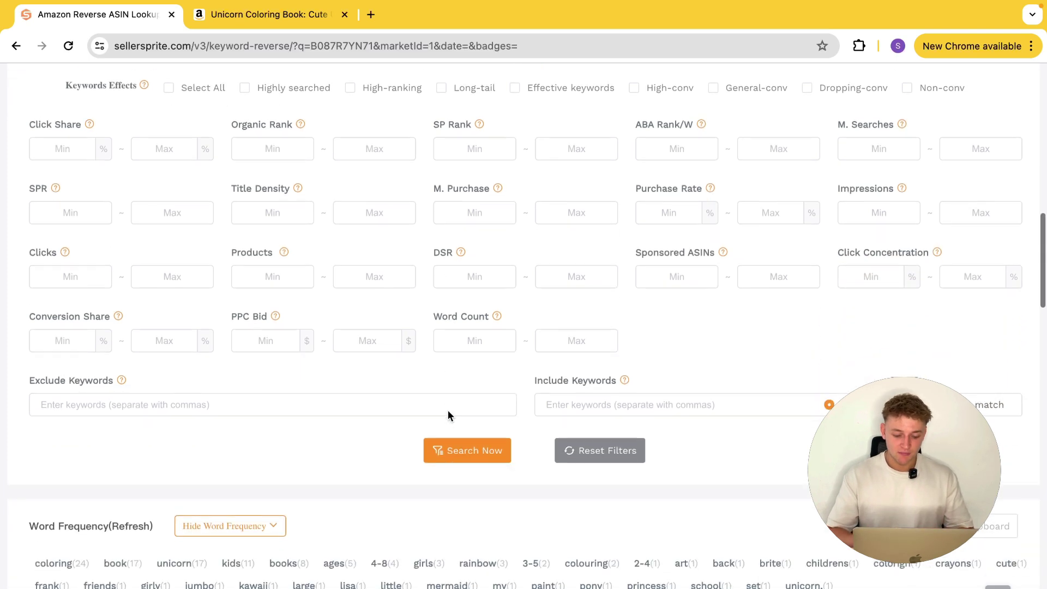
pyautogui.scroll(-6, 447, 410)
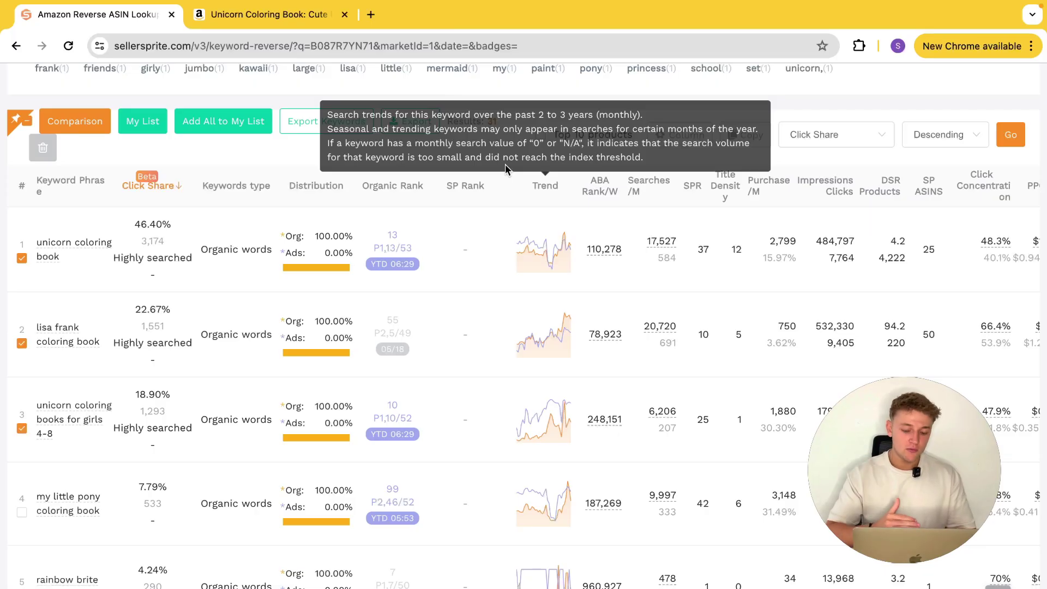
pyautogui.moveTo(725, 185)
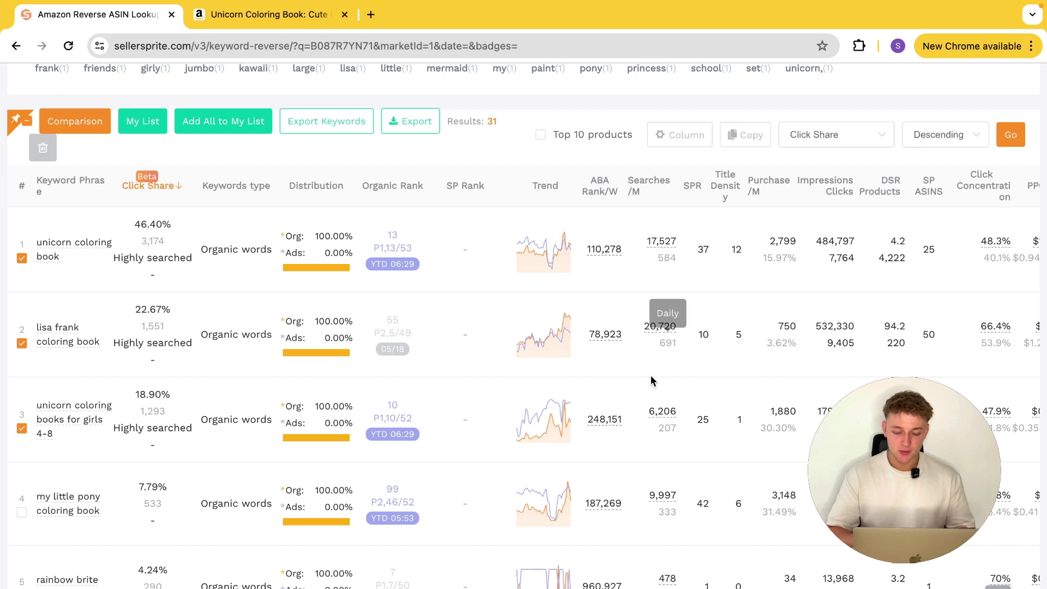
# Step: Open the ASIN Lookup for the book and examine its monthly average prices from 2023-04 to 2023-10 in the Sales Trend
pyautogui.scroll(15, 650, 375)
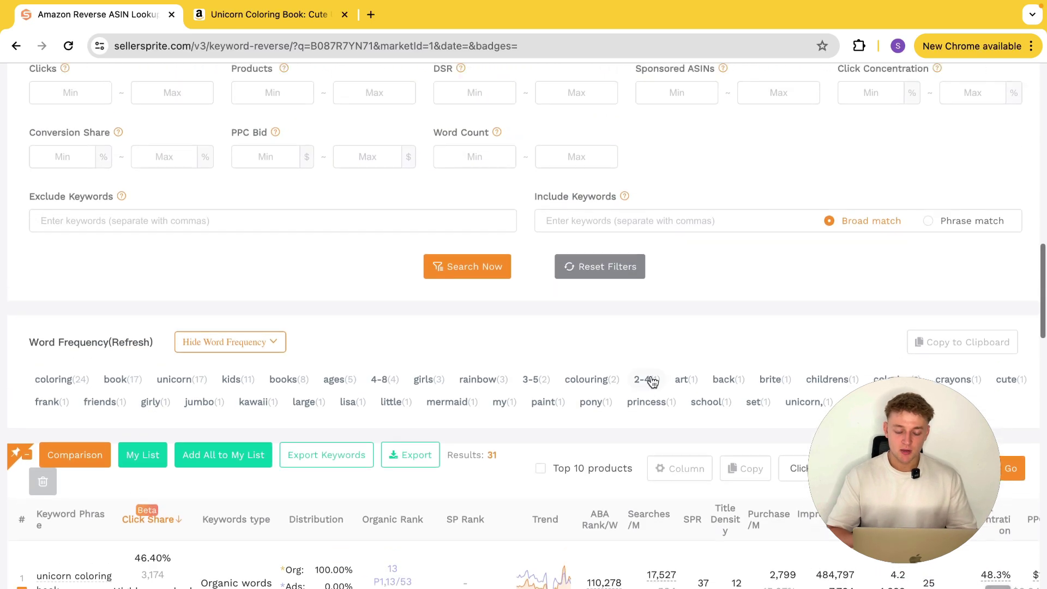
pyautogui.scroll(6, 650, 375)
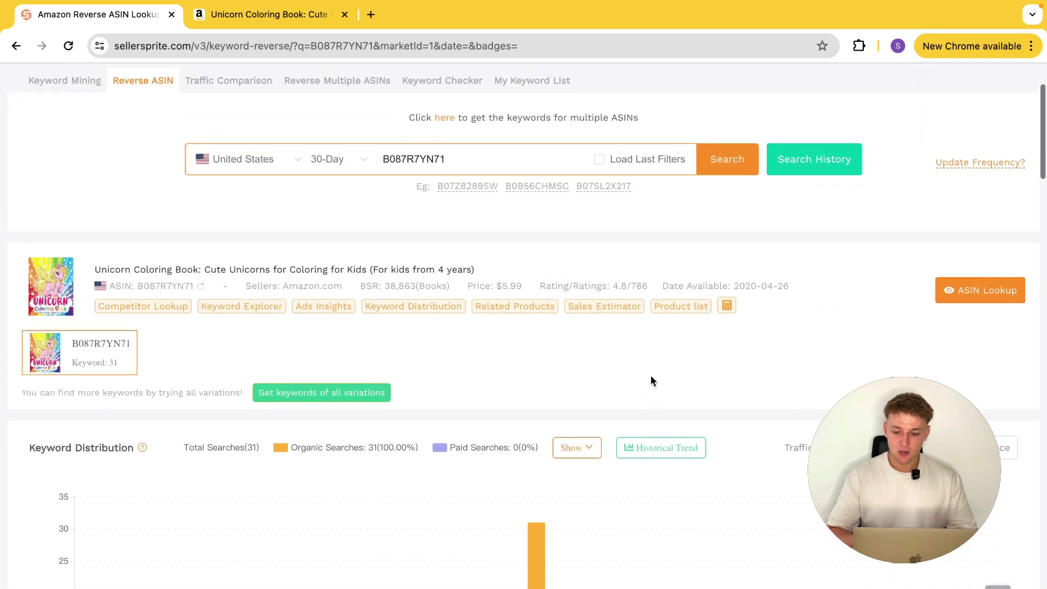
pyautogui.click(943, 290)
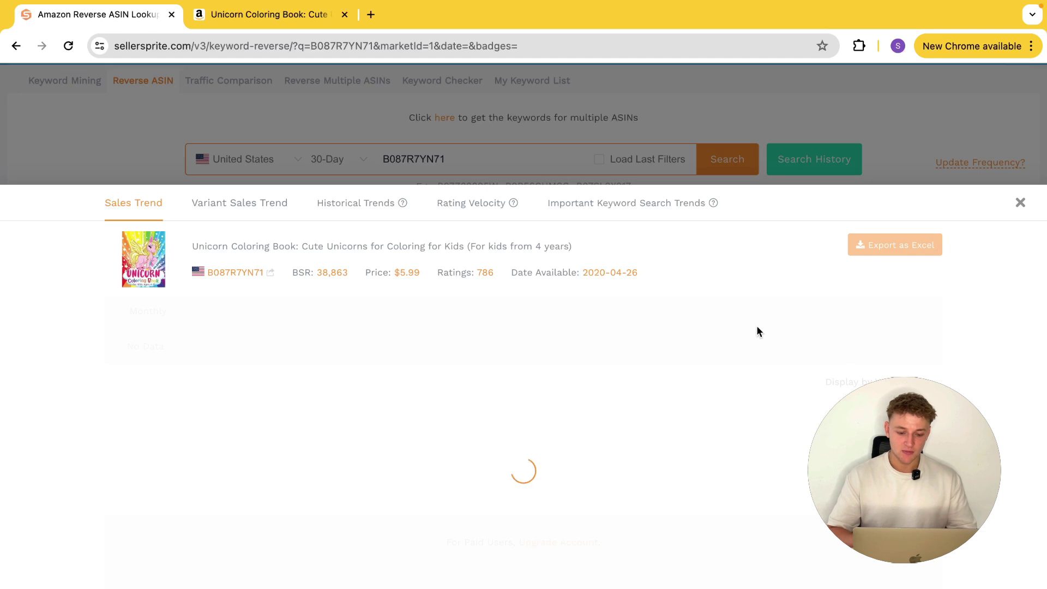
pyautogui.hscroll(15, 757, 331)
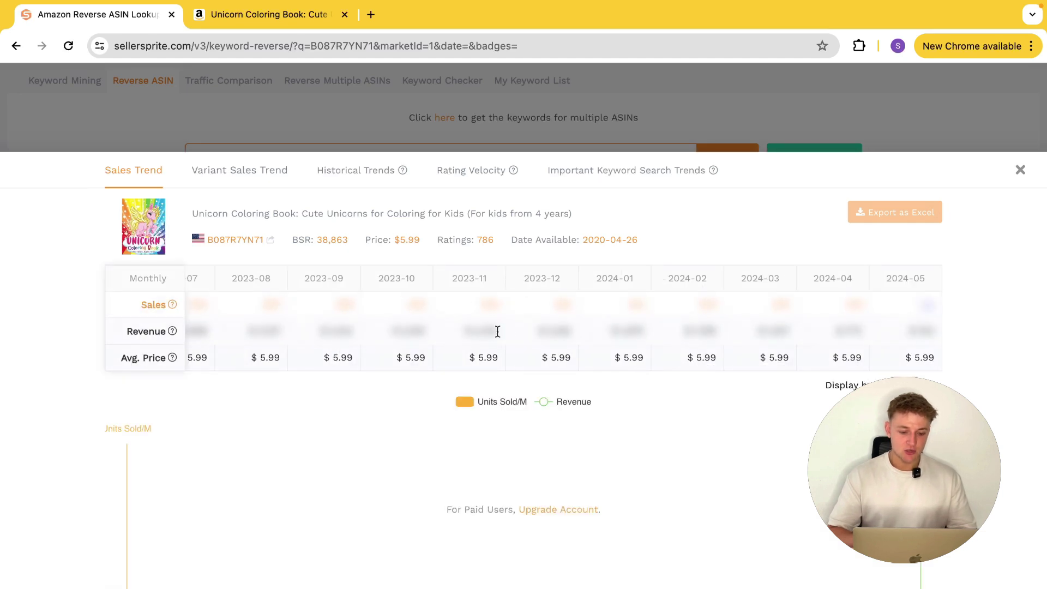
pyautogui.hscroll(-5, 501, 331)
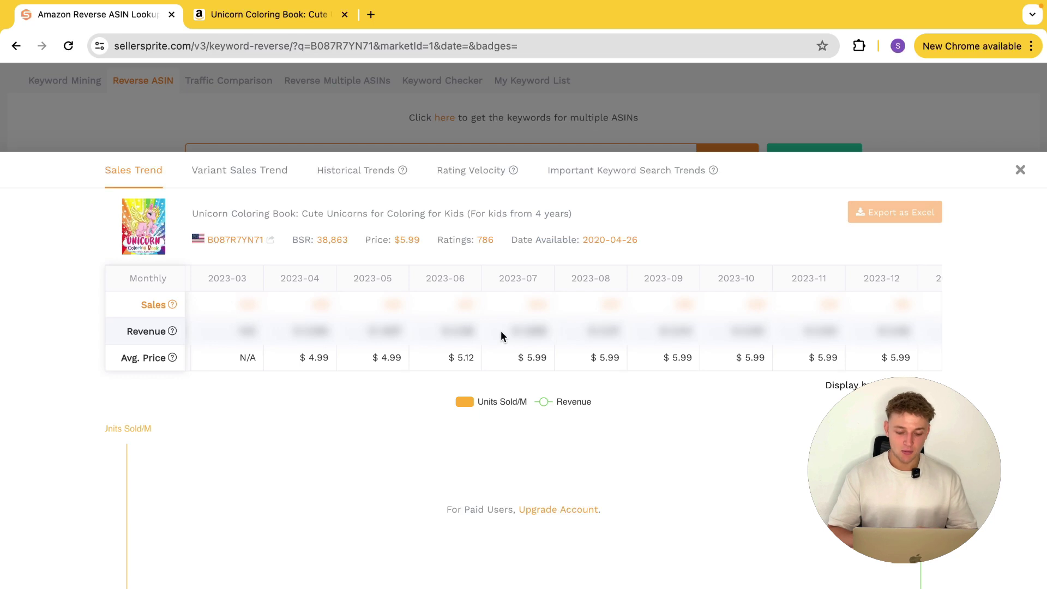
pyautogui.hscroll(-2, 318, 321)
pyautogui.moveTo(337, 358); pyautogui.dragTo(772, 358)
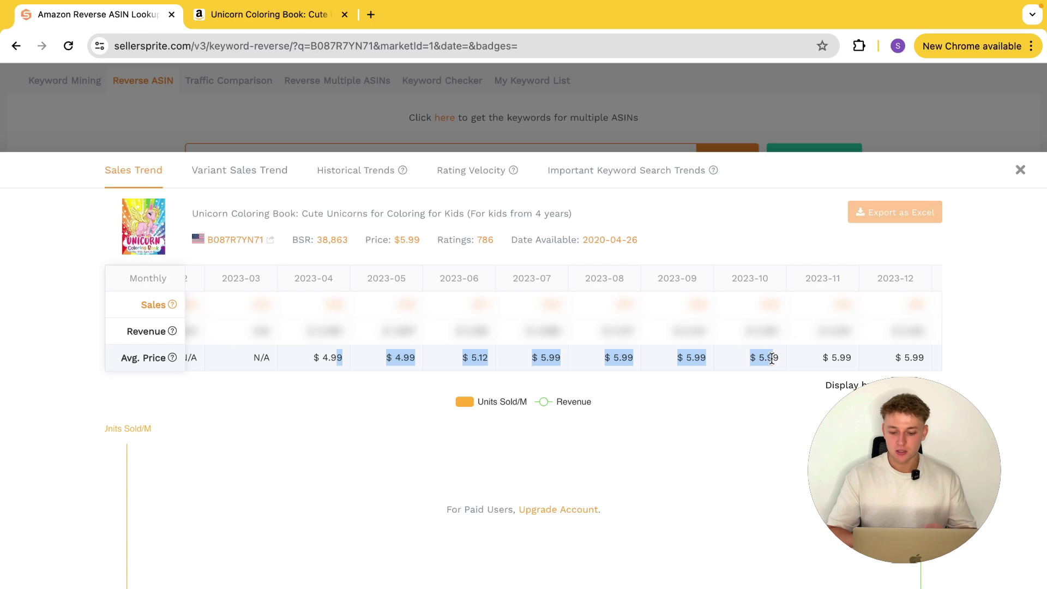
# Step: Open the book's Important Keyword Search Trends and examine the search history of "unicorn coloring book", toggling its series off and on
pyautogui.hscroll(2, 644, 341)
pyautogui.click(645, 341)
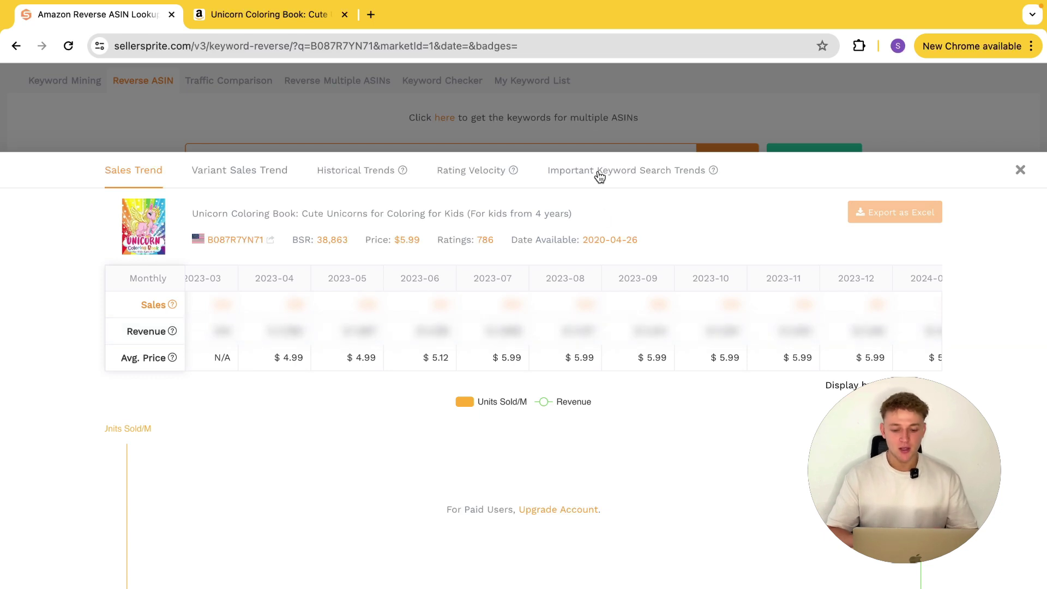
pyautogui.click(632, 186)
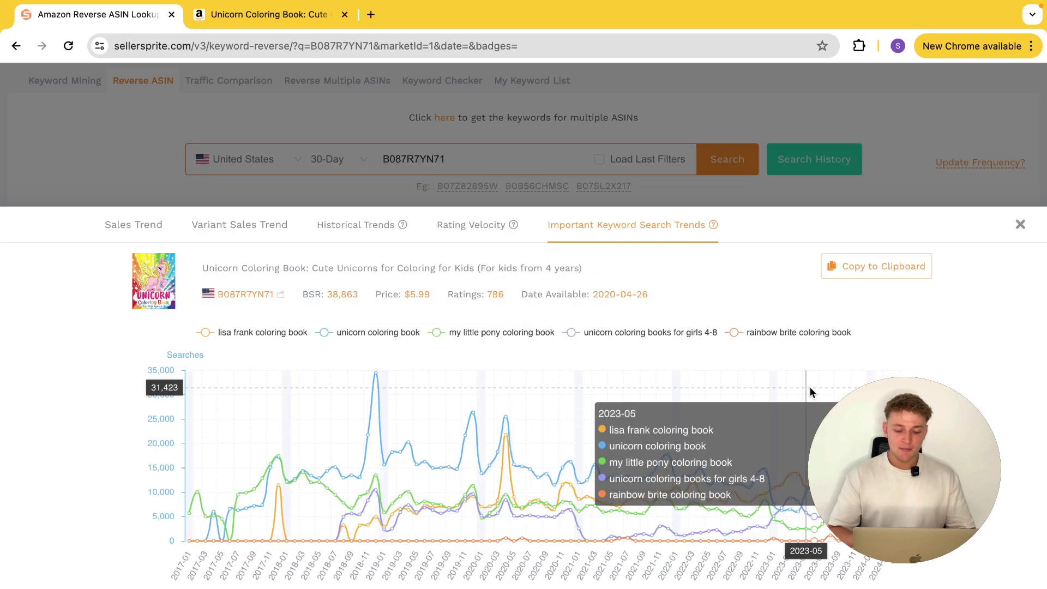
pyautogui.moveTo(718, 394)
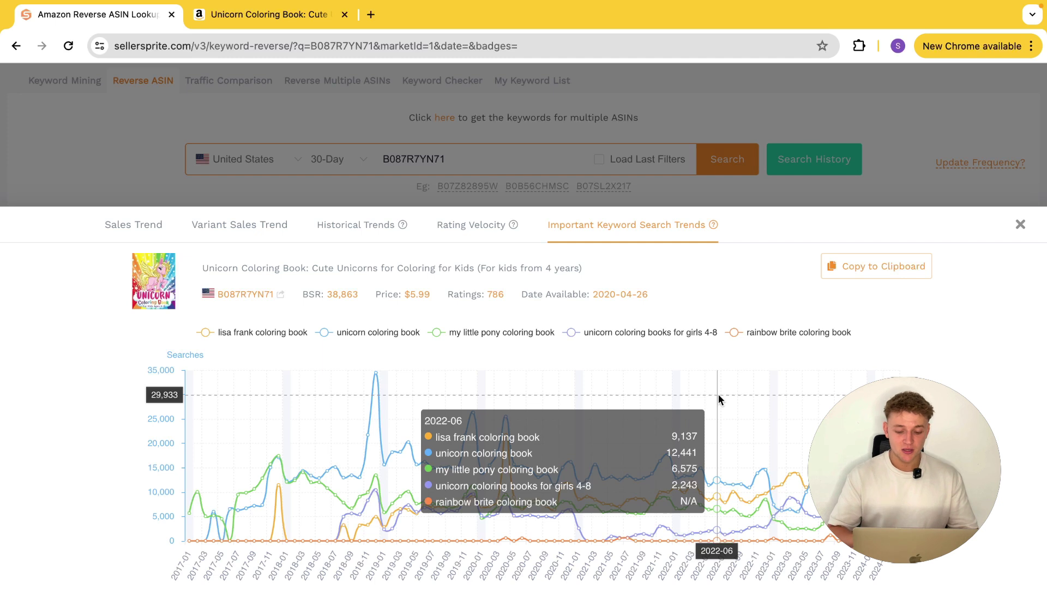
pyautogui.click(339, 335)
pyautogui.click(341, 338)
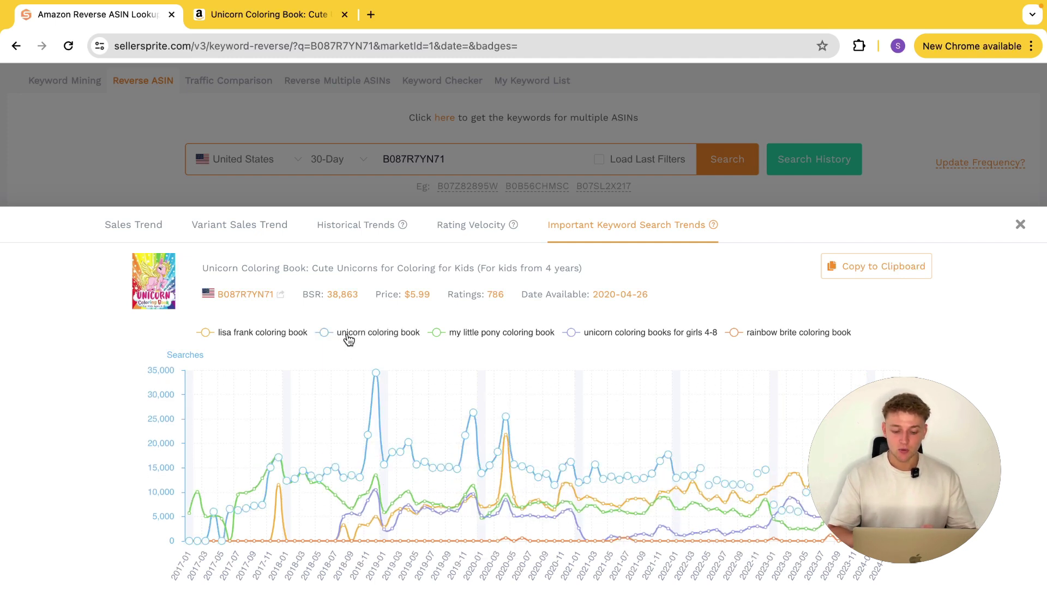
pyautogui.moveTo(378, 380)
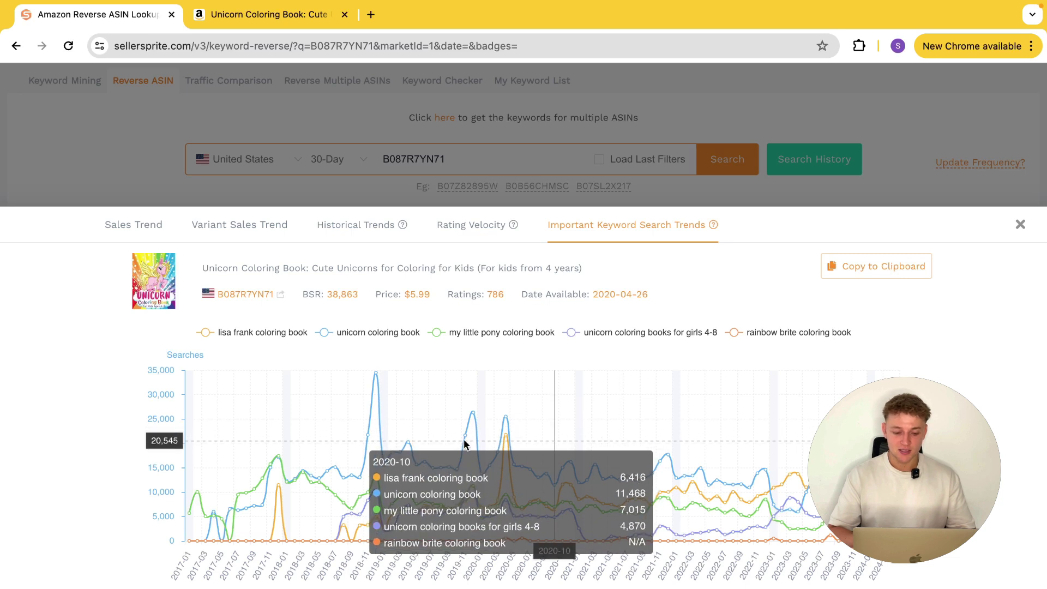
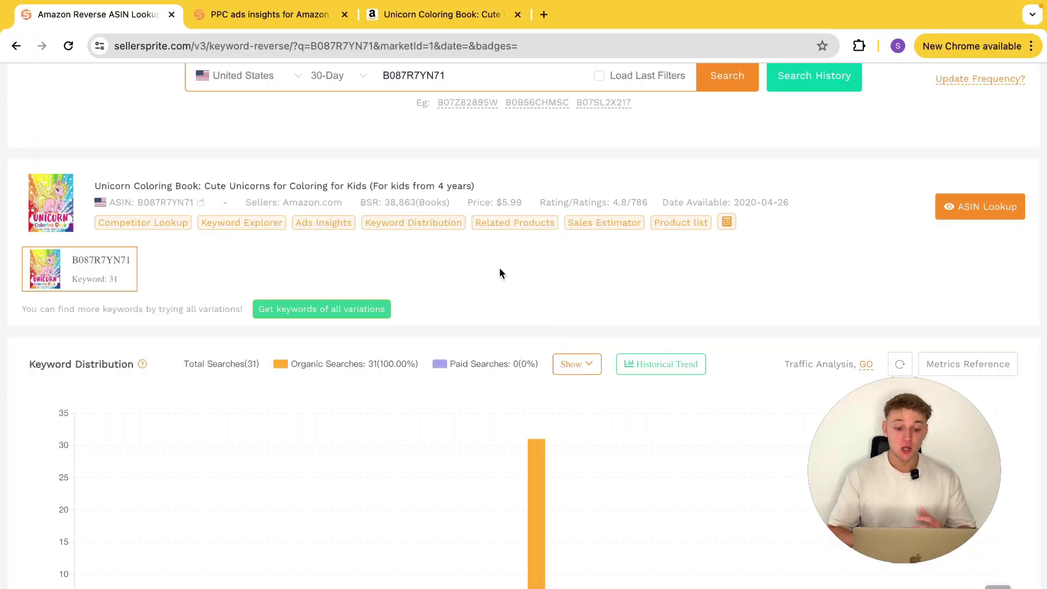
# Step: Open Ads Insights for the book and check the ad group's search terms for the week of 06/25–07/01
pyautogui.click(325, 223)
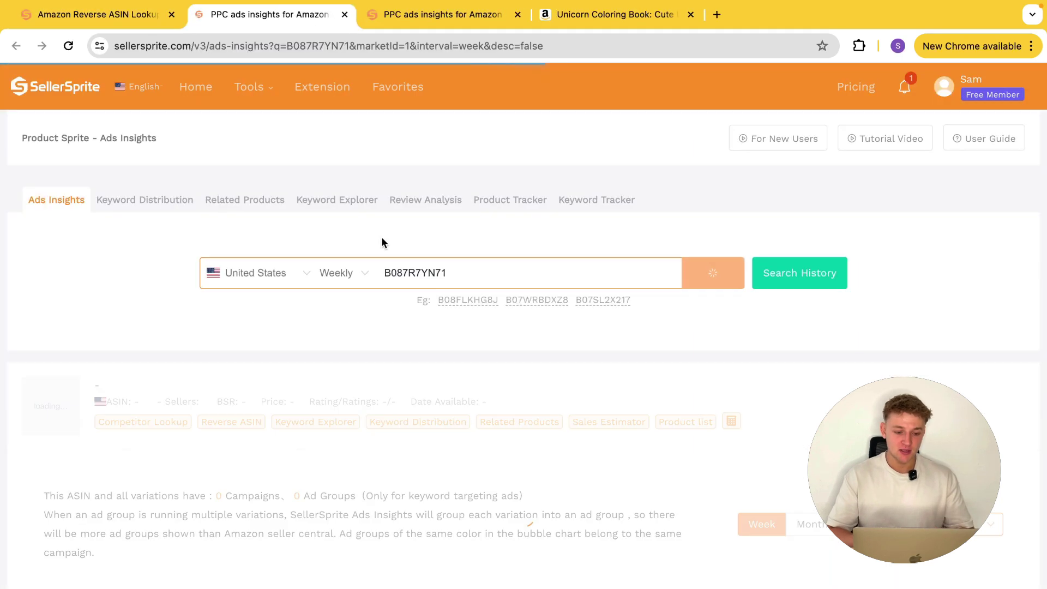
pyautogui.scroll(-5, 446, 355)
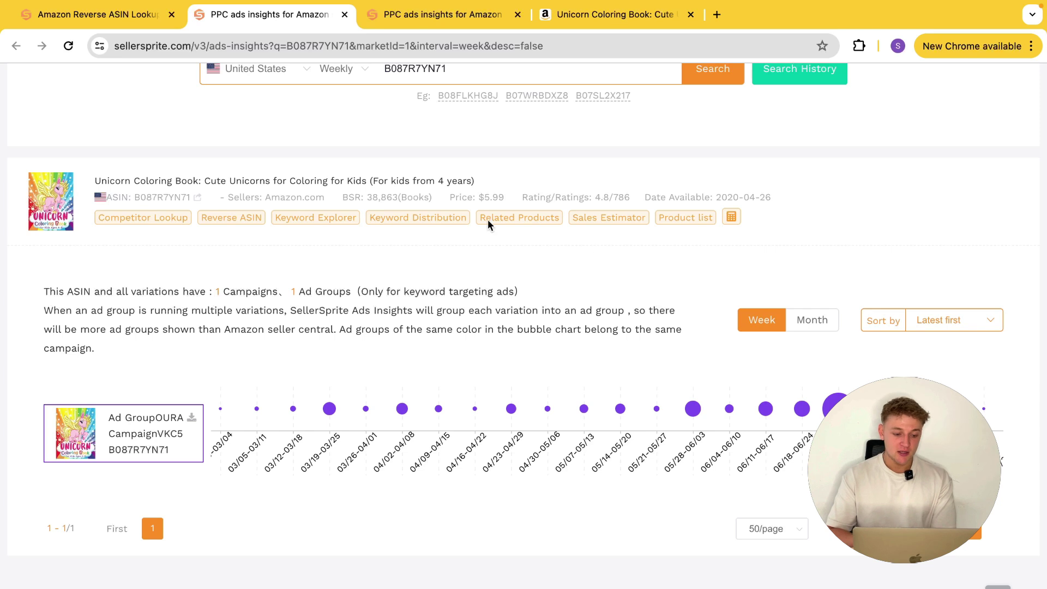
pyautogui.moveTo(193, 181); pyautogui.dragTo(341, 181)
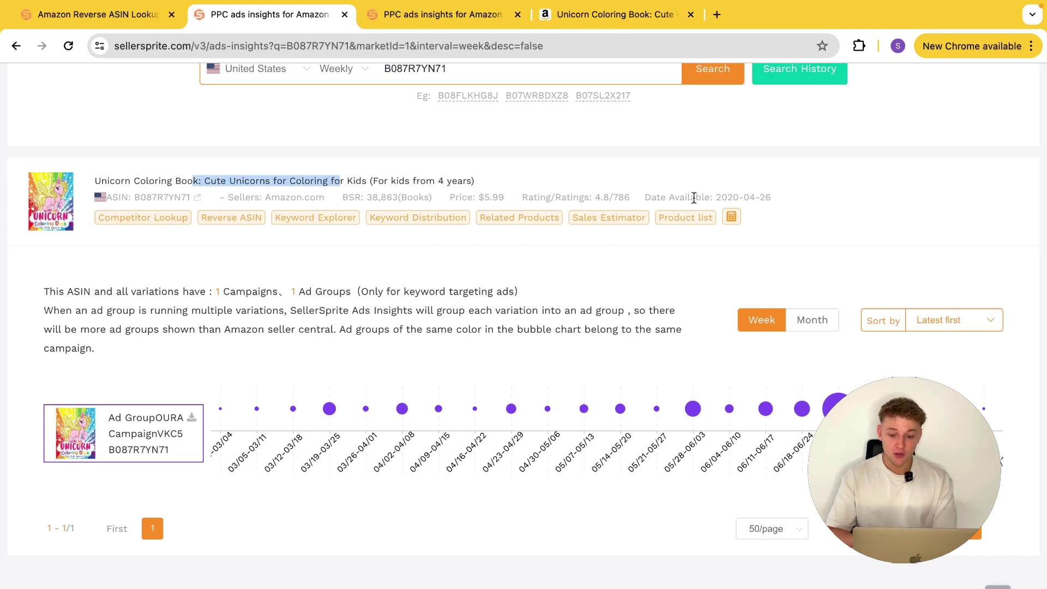
pyautogui.moveTo(834, 404)
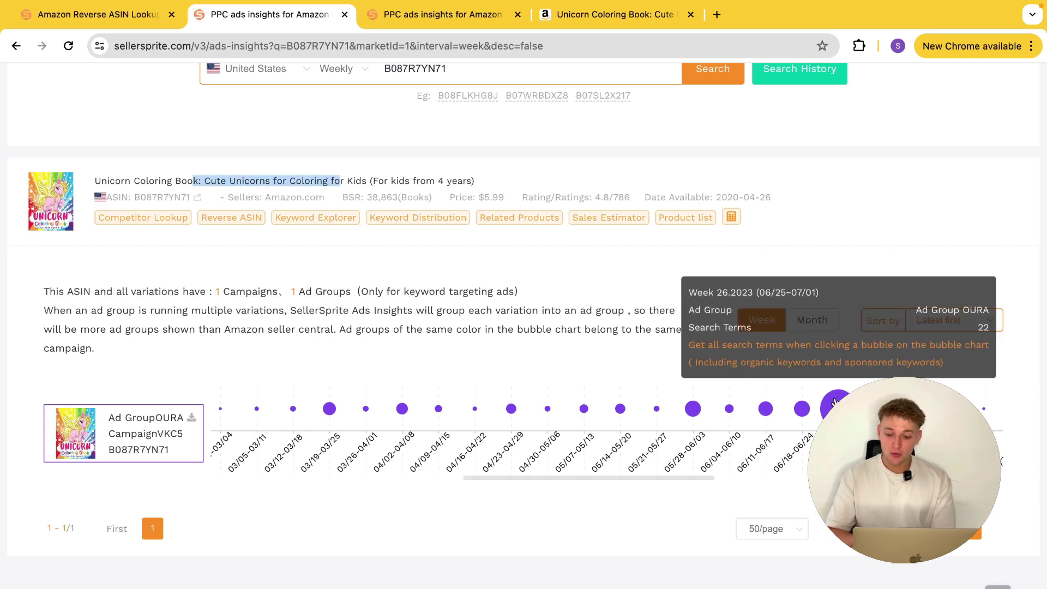
pyautogui.moveTo(974, 328); pyautogui.dragTo(986, 326)
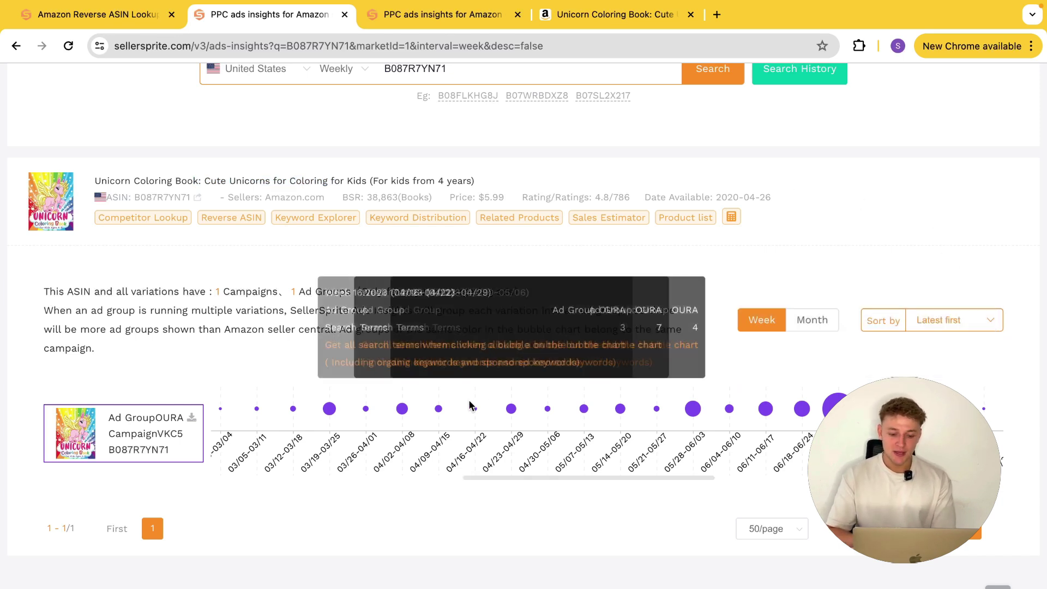
# Step: Compare the ad group's weekly search terms across the bubble chart from 03/19 to 07/01 and read the note on ad groups
pyautogui.moveTo(330, 416)
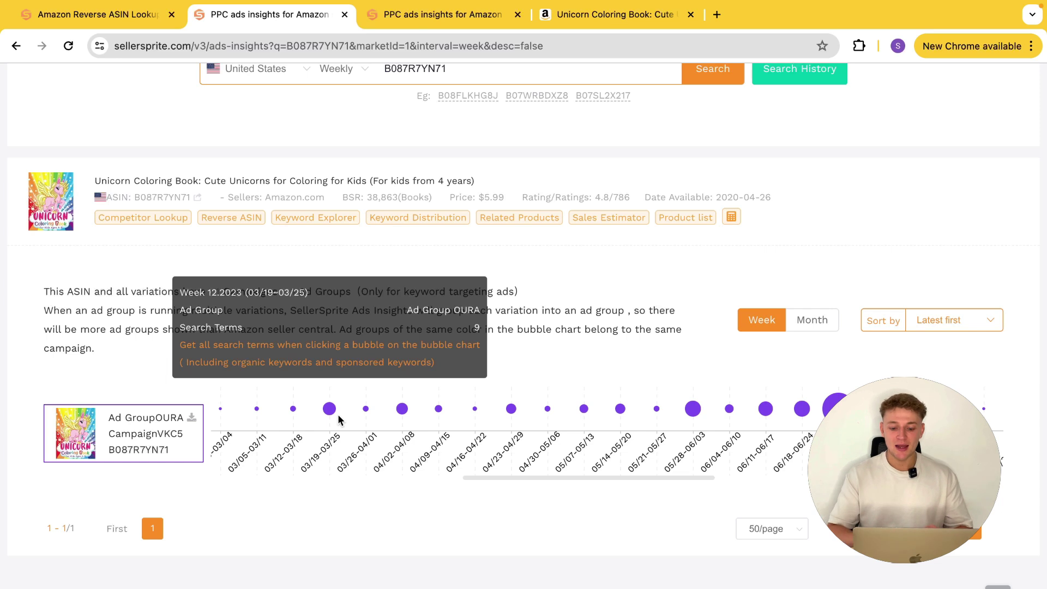
pyautogui.moveTo(400, 414)
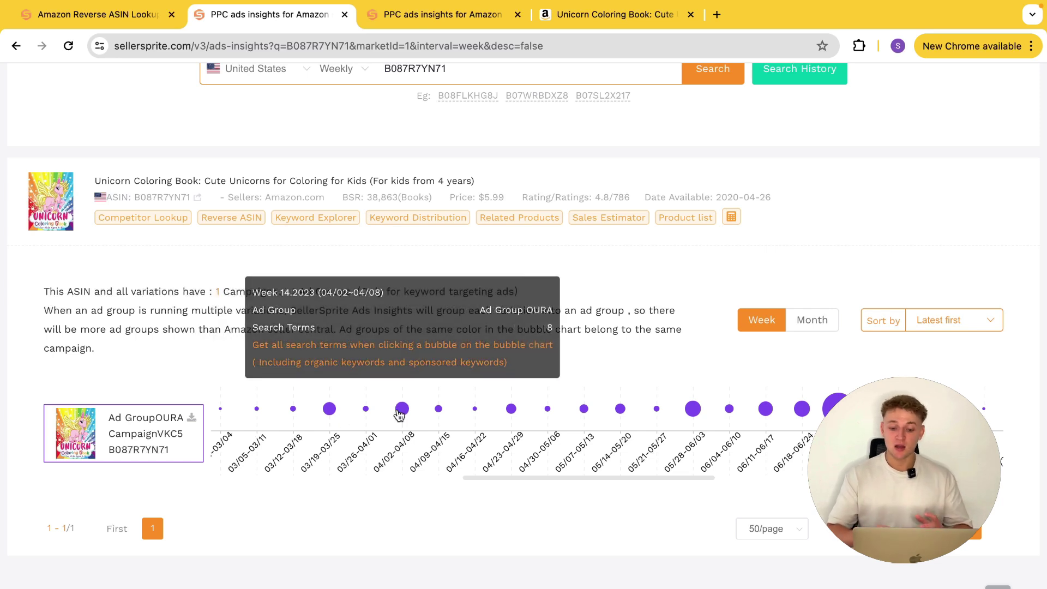
pyautogui.moveTo(443, 414)
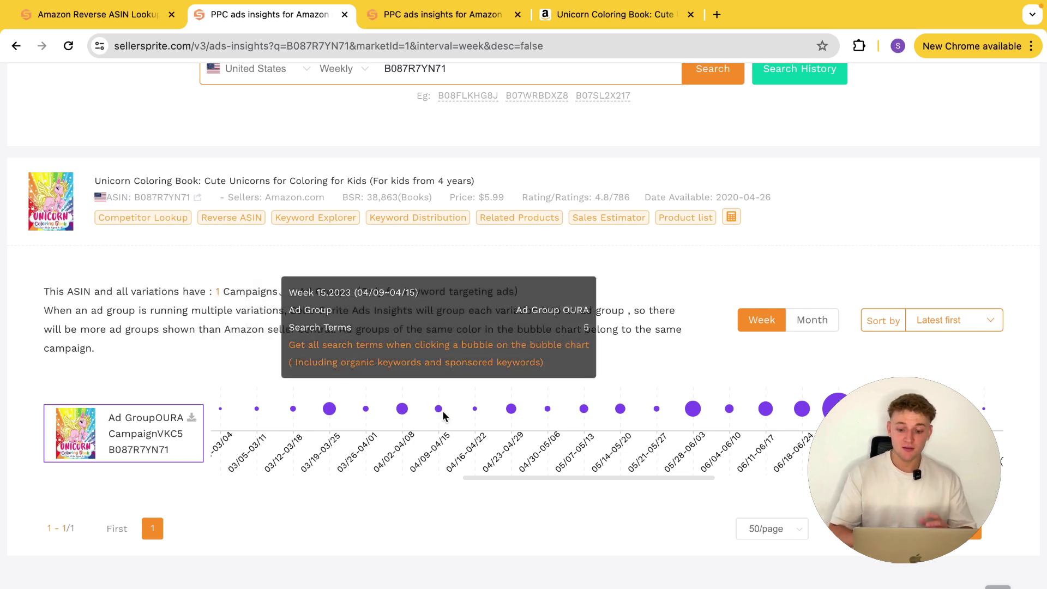
pyautogui.moveTo(527, 398)
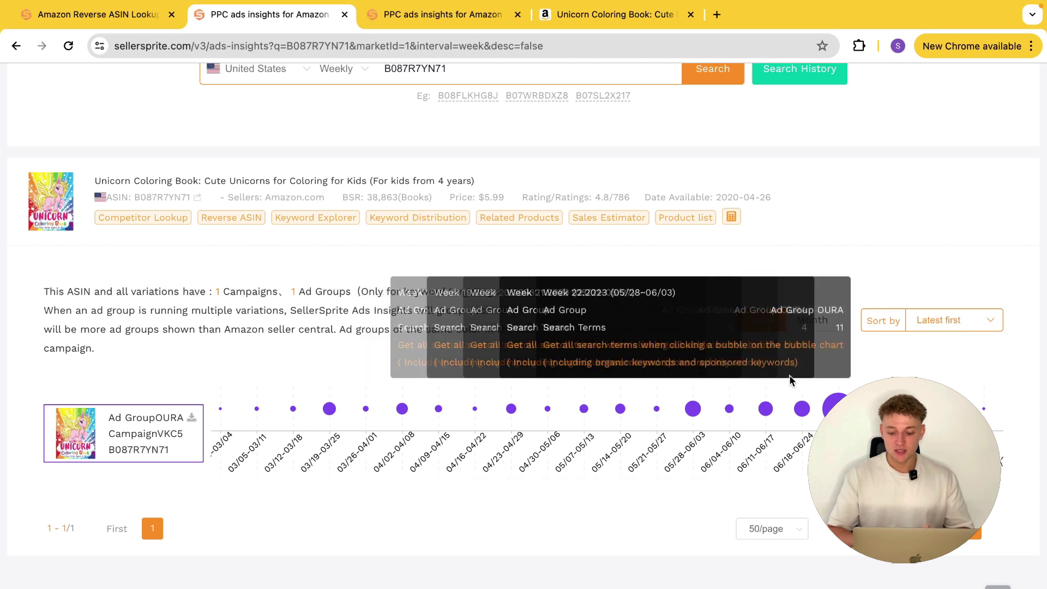
pyautogui.moveTo(837, 407)
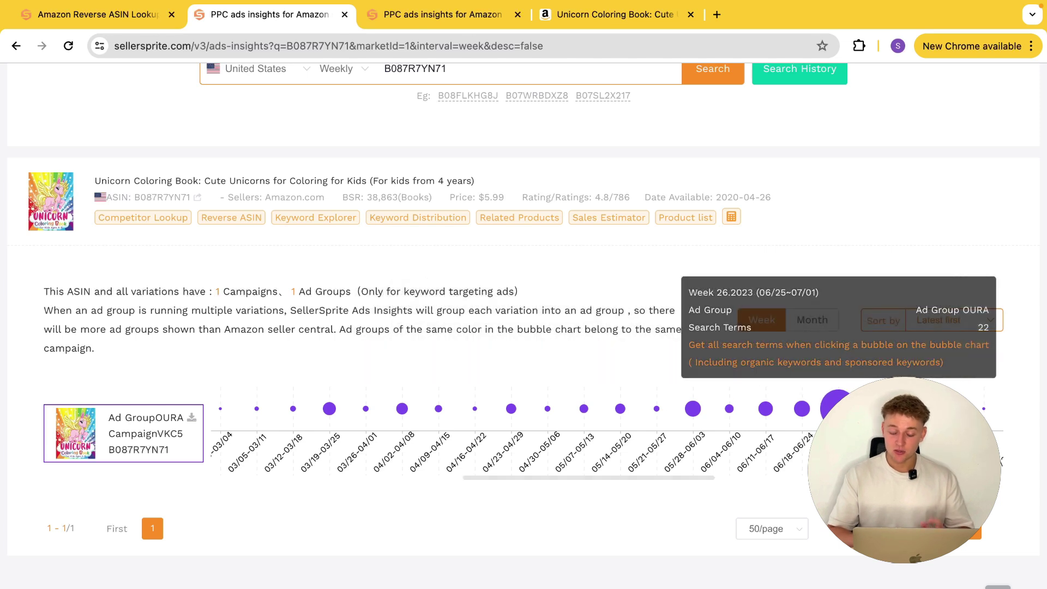
pyautogui.moveTo(623, 395)
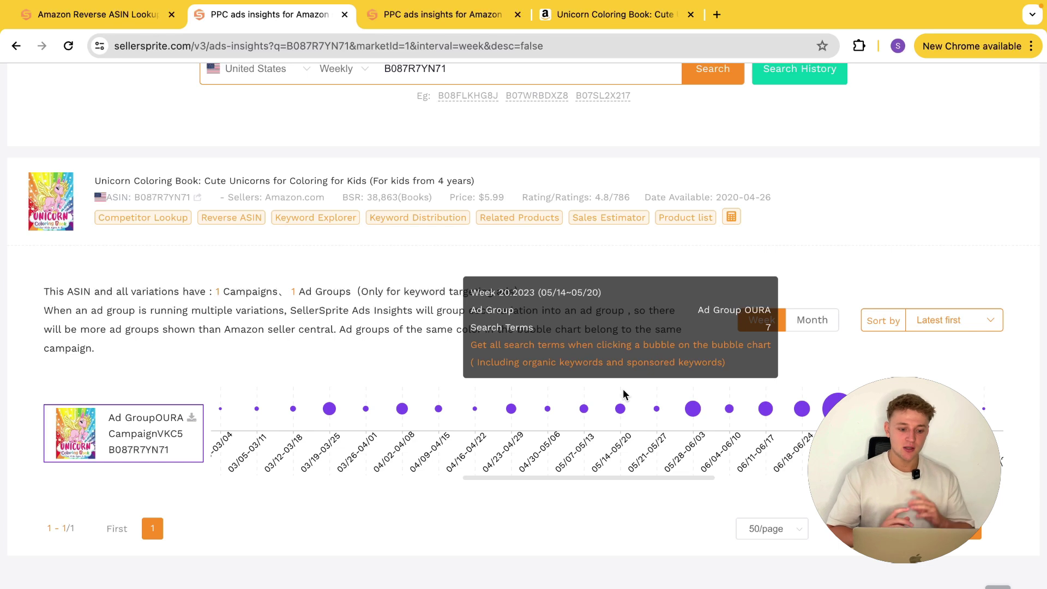
pyautogui.tripleClick(427, 310)
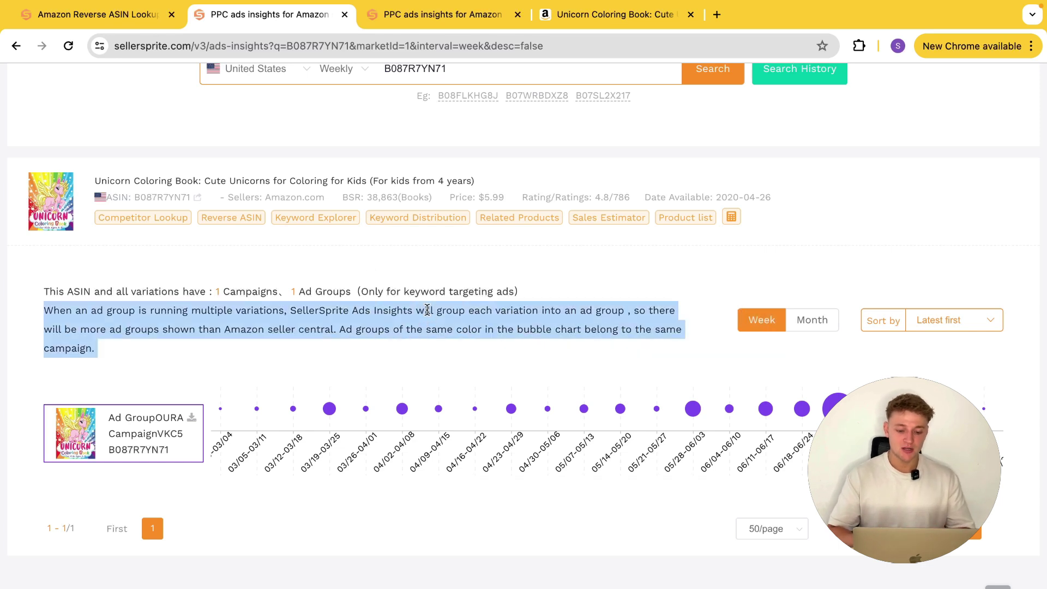
pyautogui.scroll(5, 427, 309)
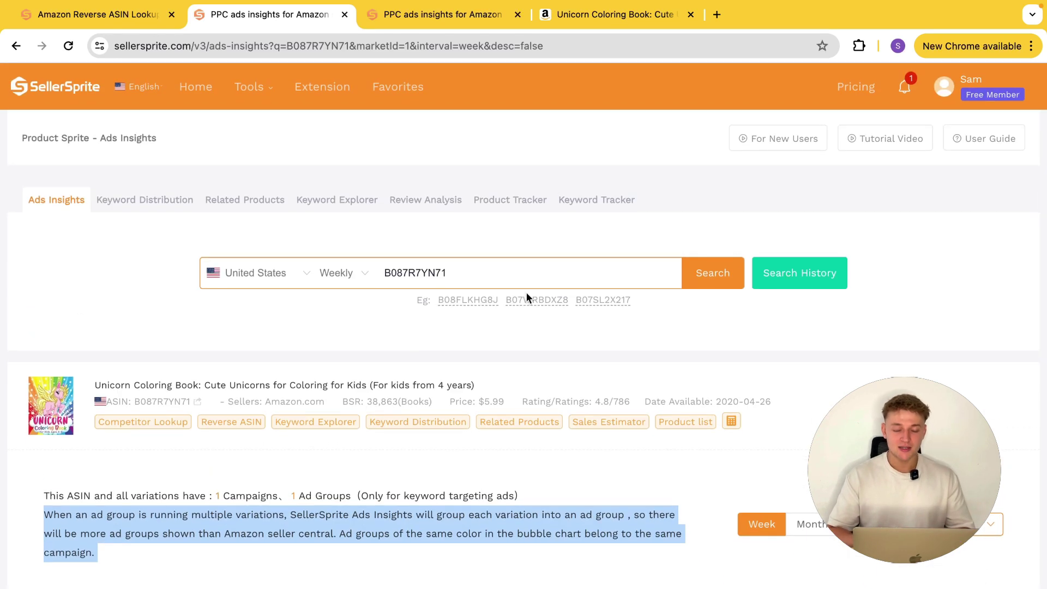